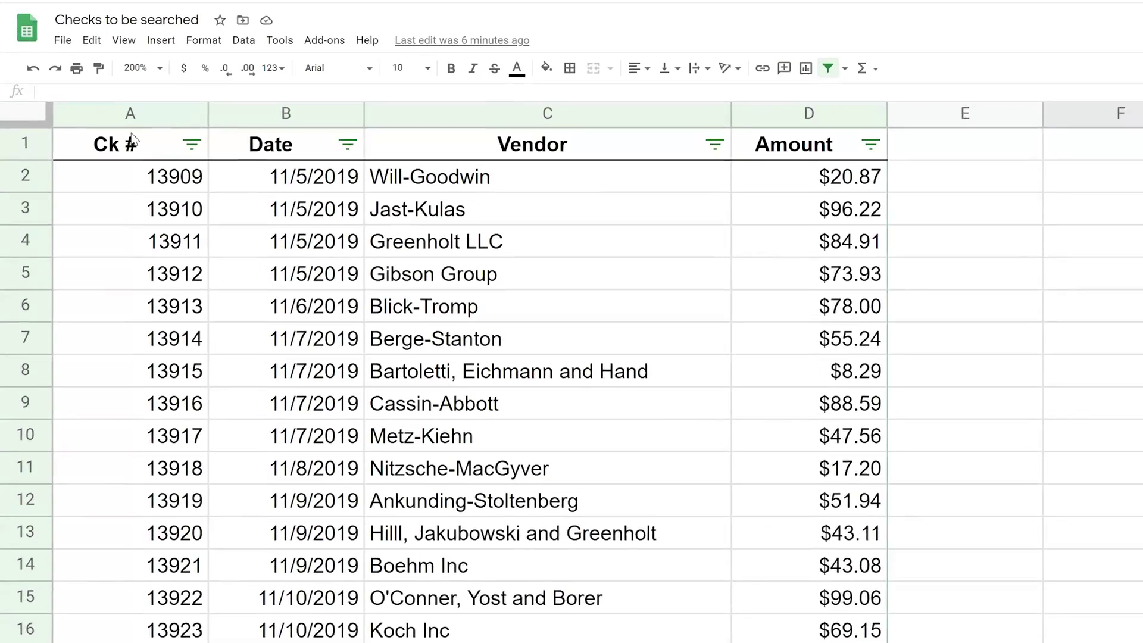
# Look over the checks table's vendor names, such as Will-Goodwin, Jast-Kulas and Metz-Kiehn, without editing.
pyautogui.moveTo(132, 141); pyautogui.dragTo(768, 642)
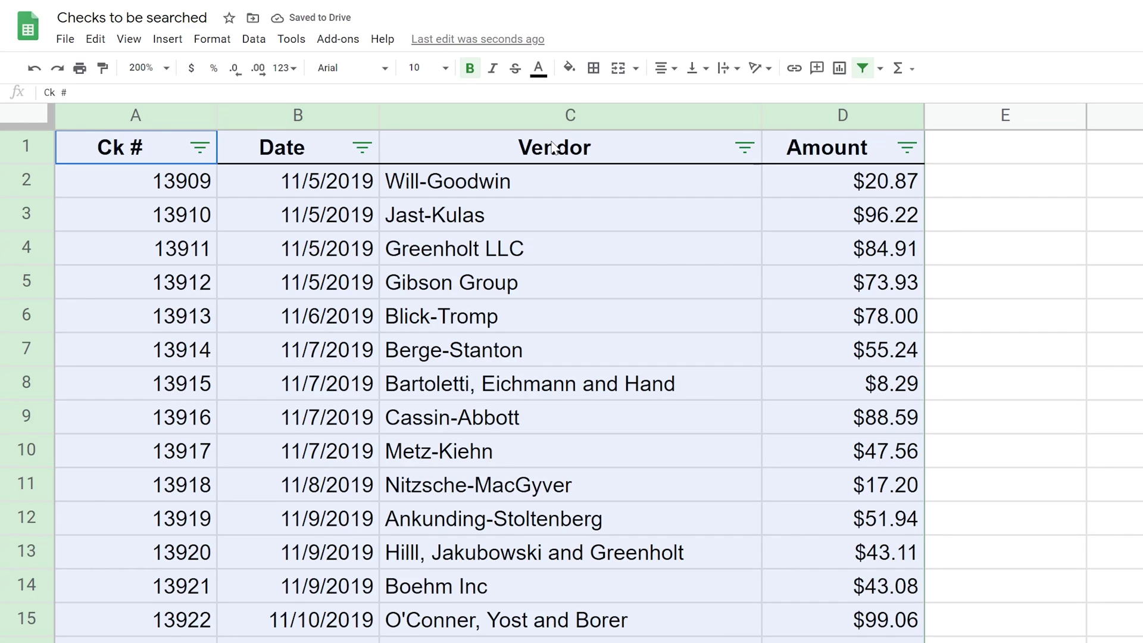
pyautogui.click(541, 181)
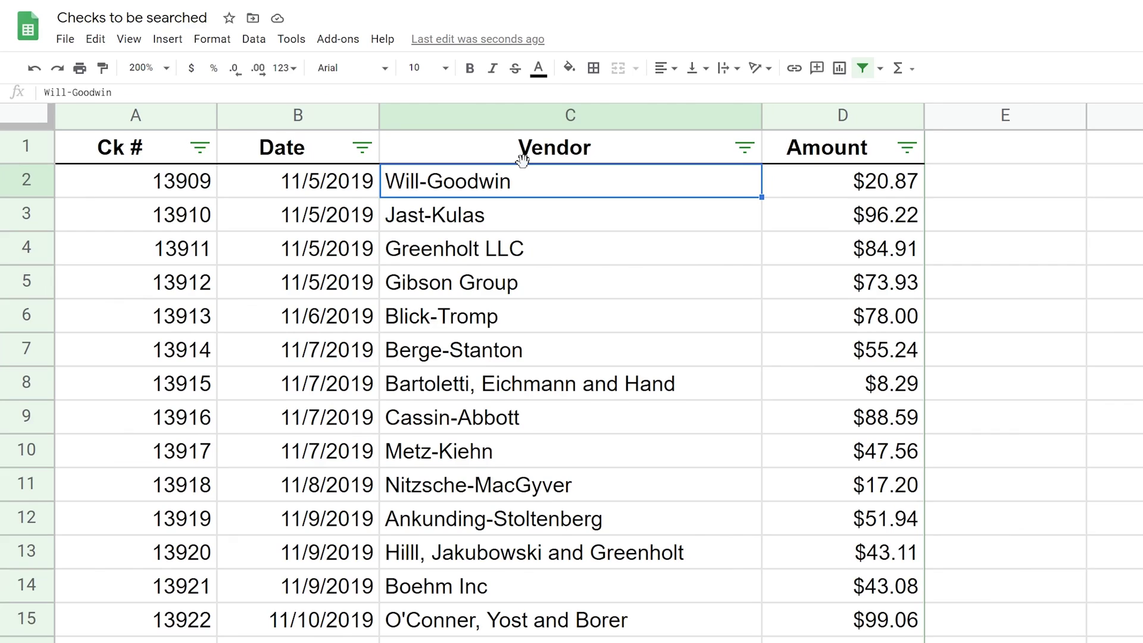
pyautogui.click(523, 215)
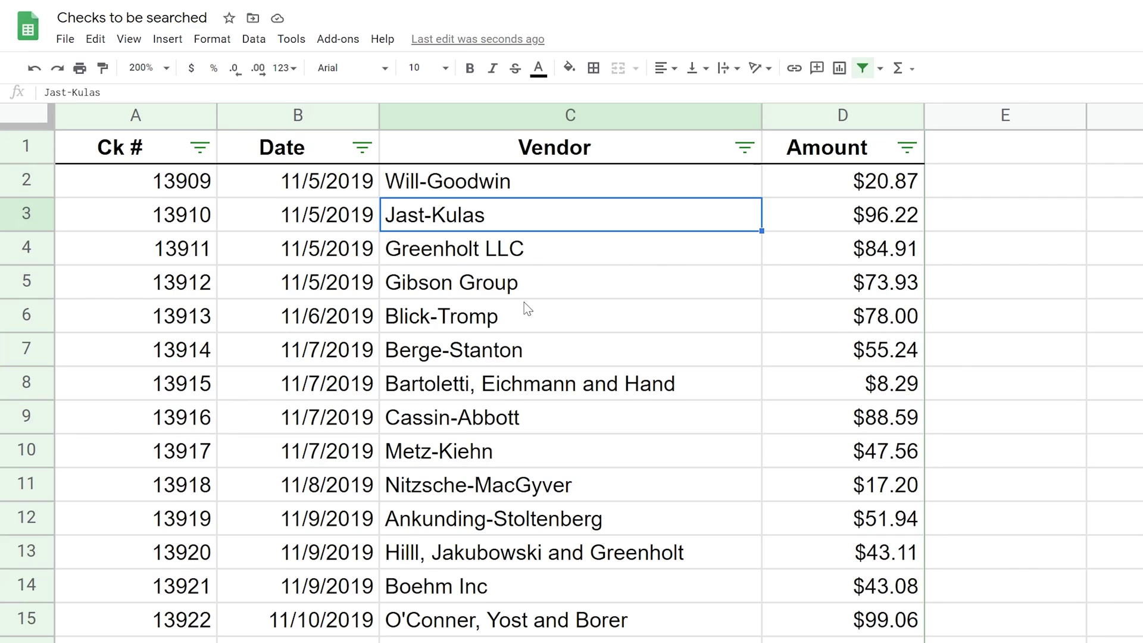
pyautogui.click(497, 456)
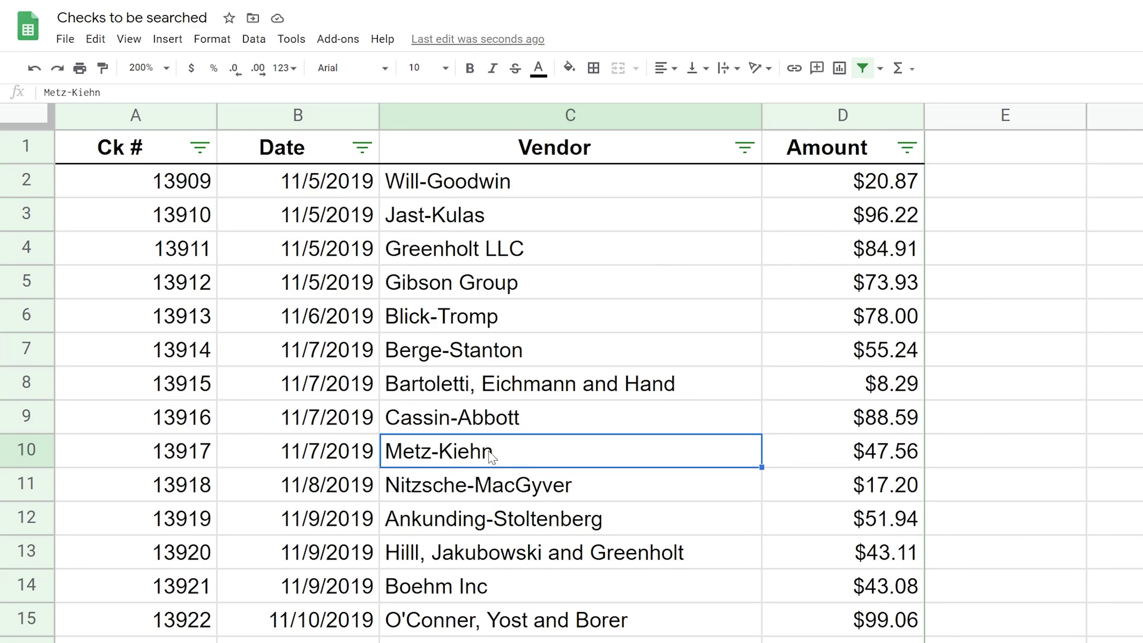
pyautogui.doubleClick(448, 456)
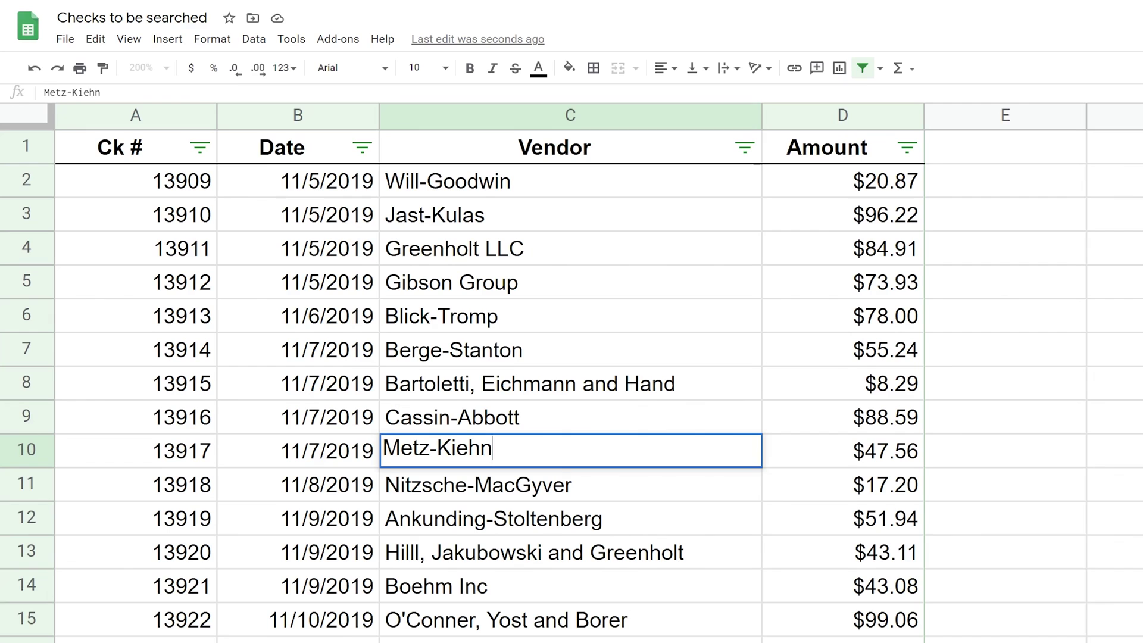
pyautogui.press('Escape')
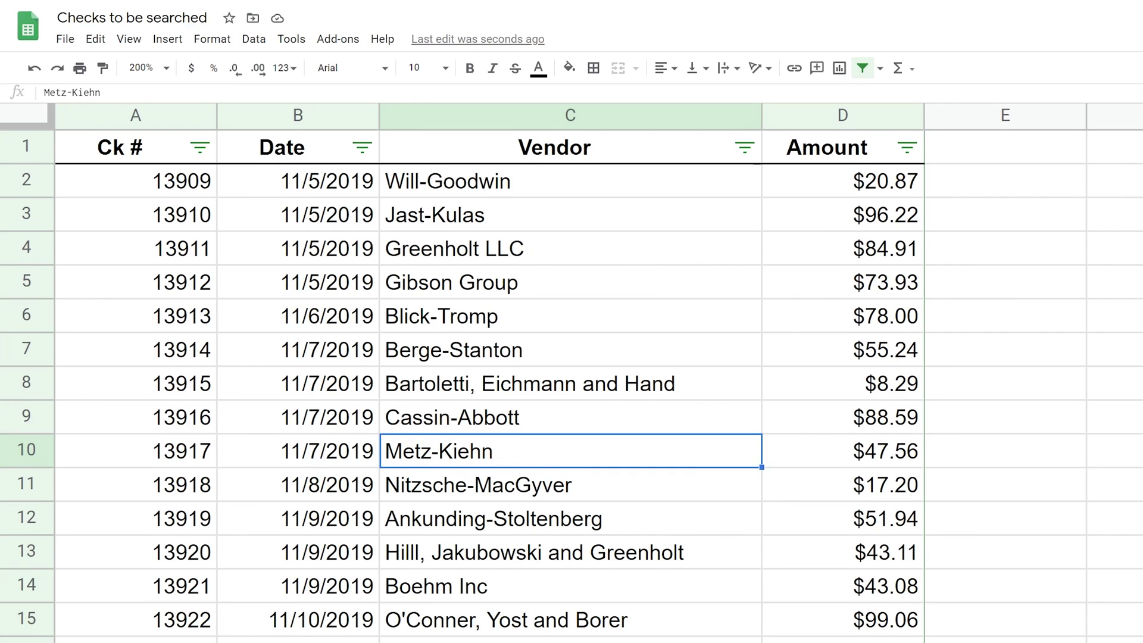
pyautogui.click(532, 625)
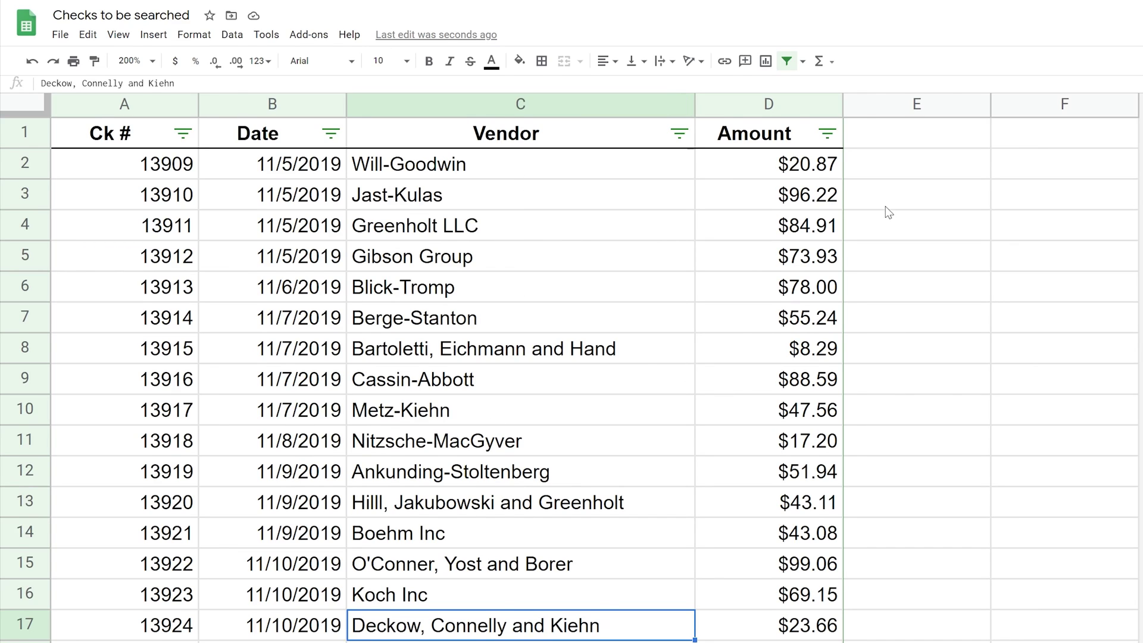
# Begin a formula in E2 with =SEARCH(.
pyautogui.click(892, 177)
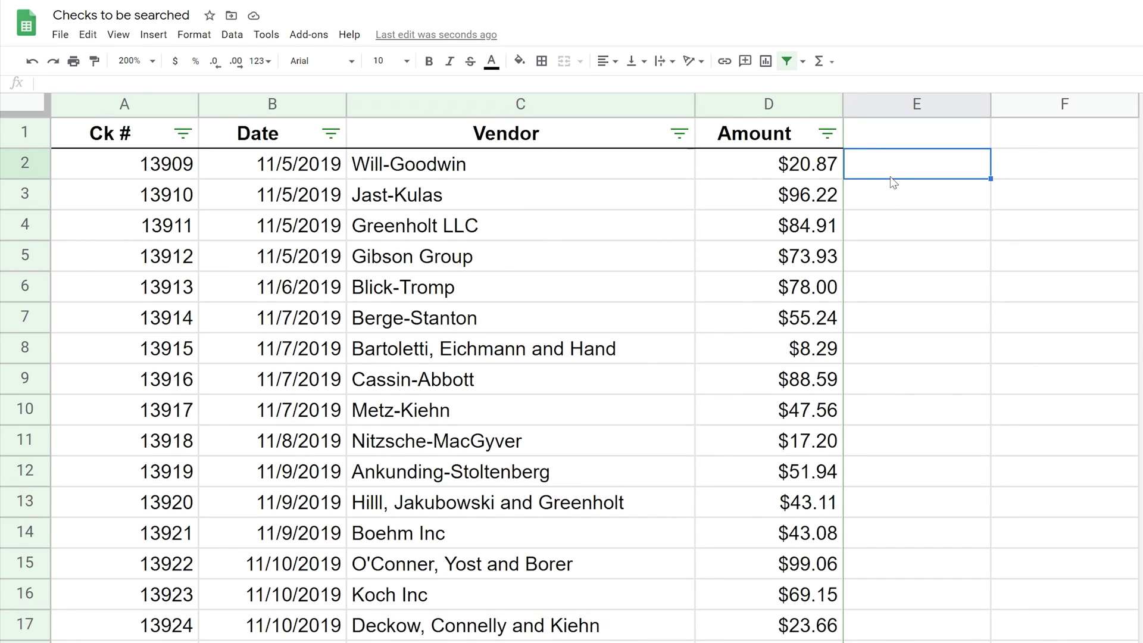
pyautogui.write('=S')
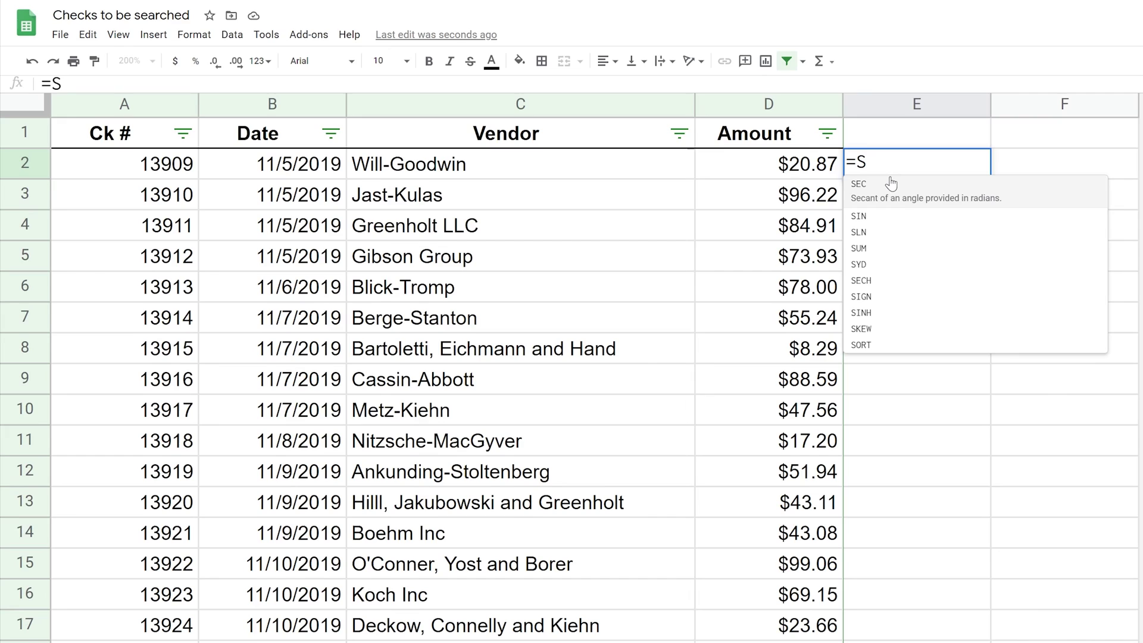
pyautogui.write('EARCH')
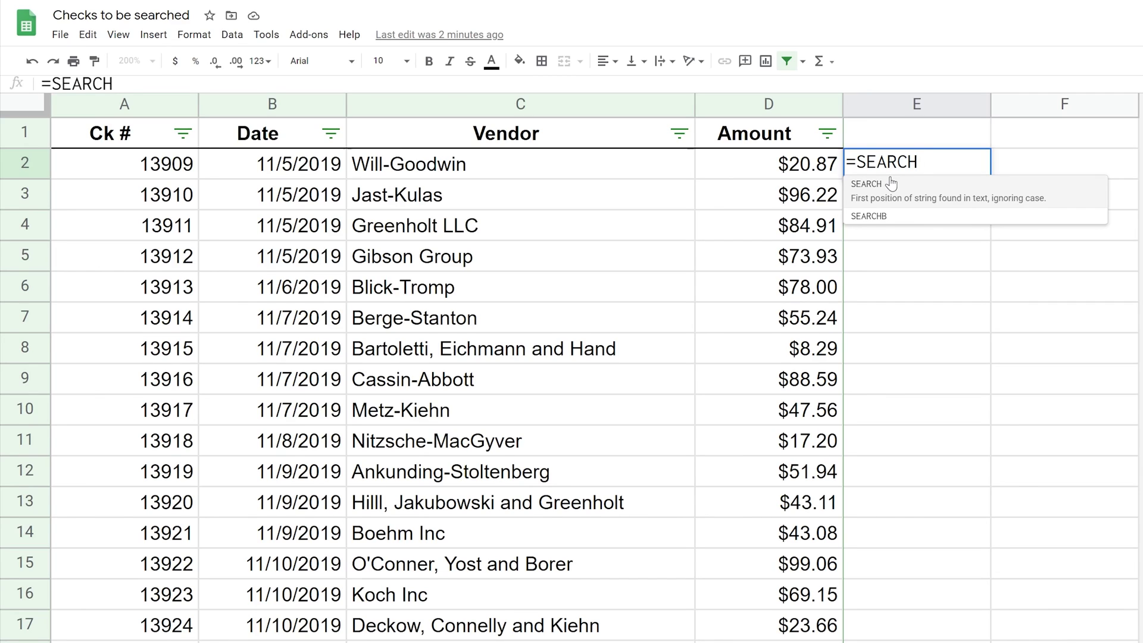
pyautogui.write('(')
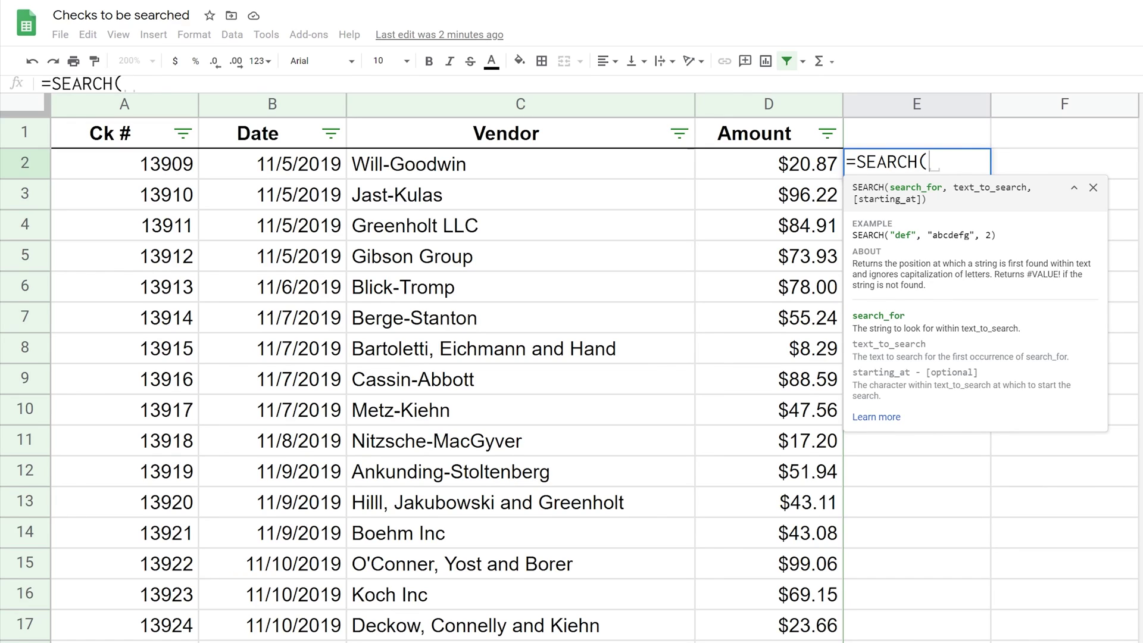
pyautogui.write('"')
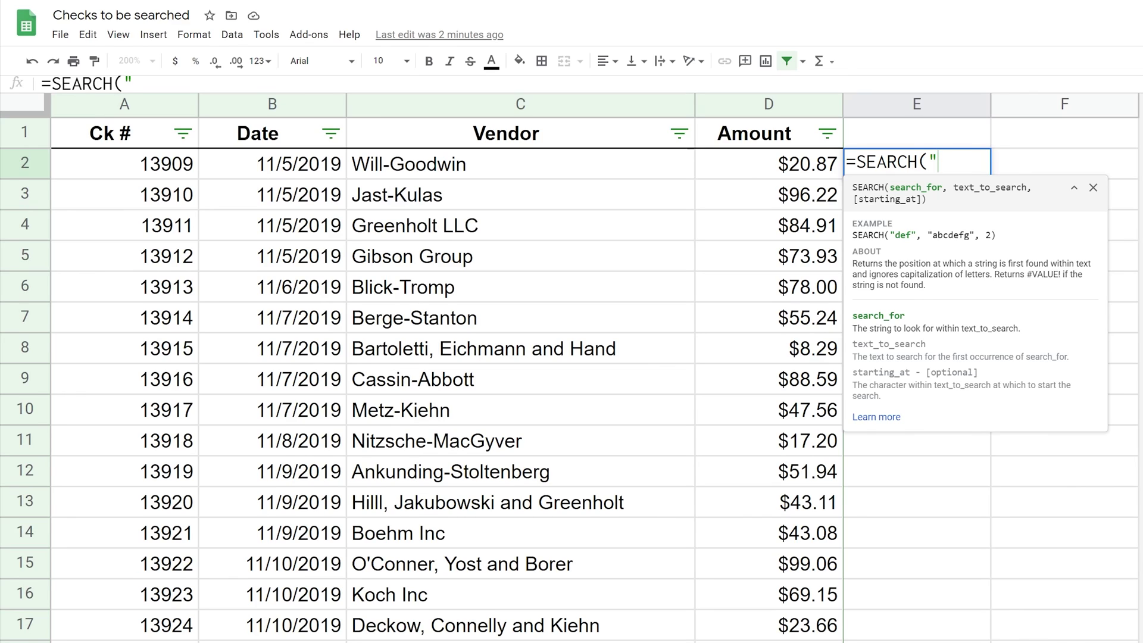
pyautogui.write('k')
pyautogui.press('BackSpace')
pyautogui.write('K')
pyautogui.press('BackSpace')
pyautogui.write('kulas')
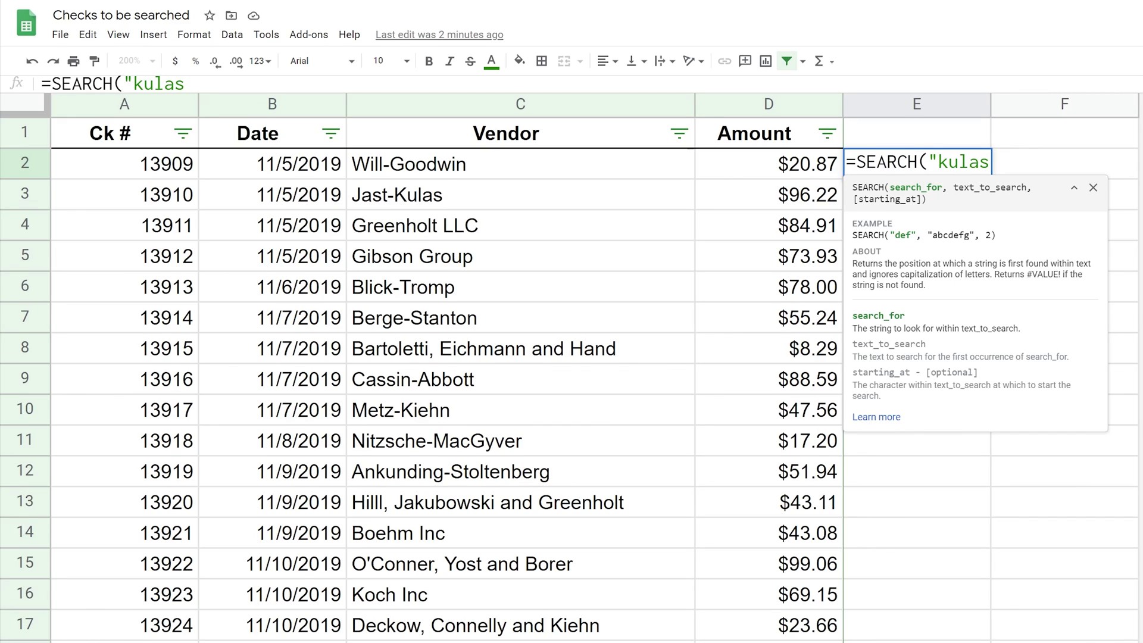
pyautogui.write('",')
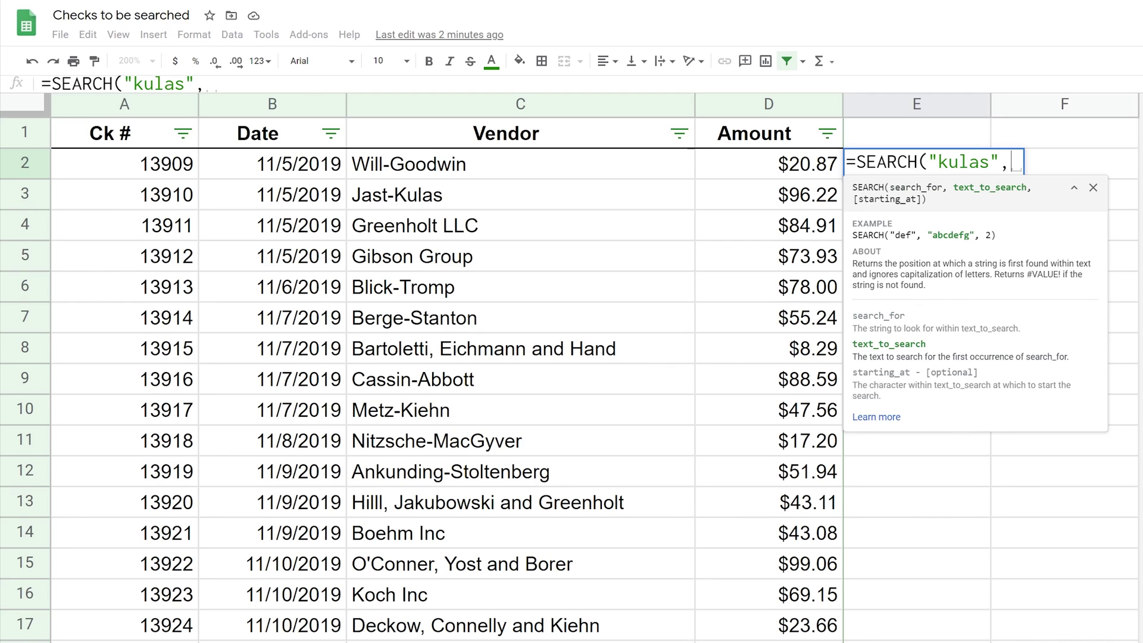
pyautogui.write('C2')
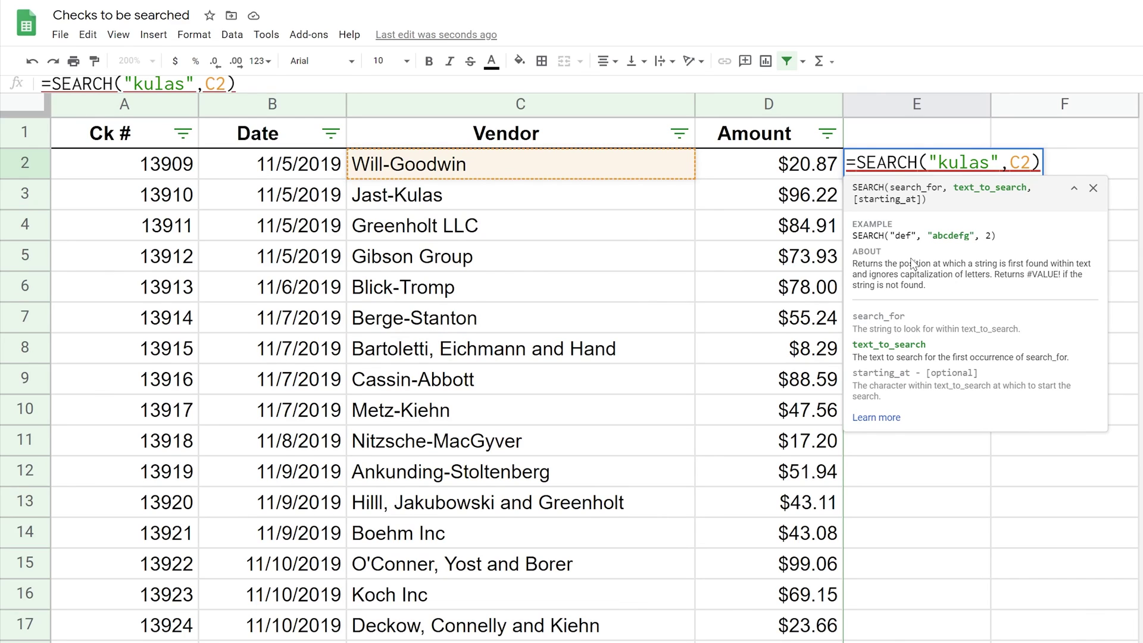
pyautogui.write(')')
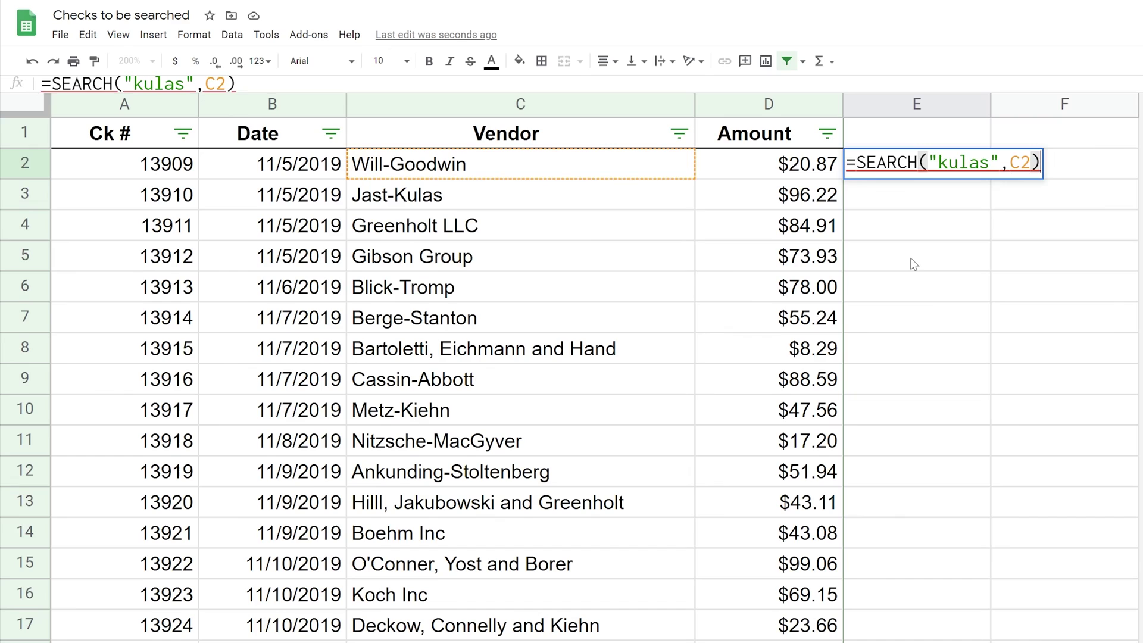
pyautogui.press('Return')
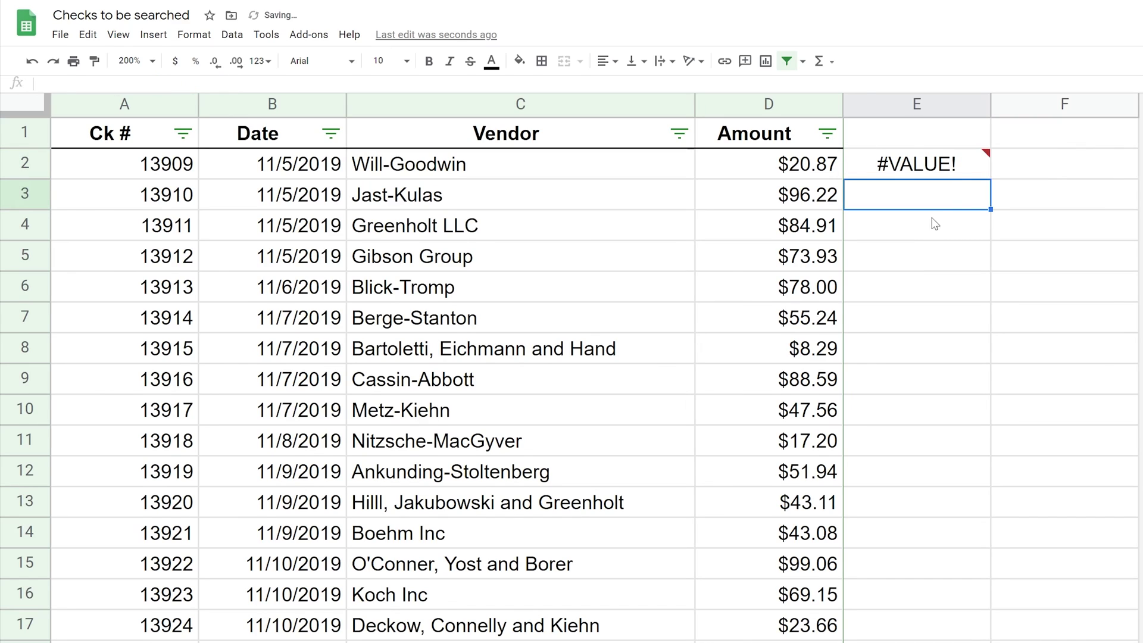
# Fill the kulas formula down column E, confirm 6 for Jast-Kulas, then clear column E.
pyautogui.moveTo(963, 178)
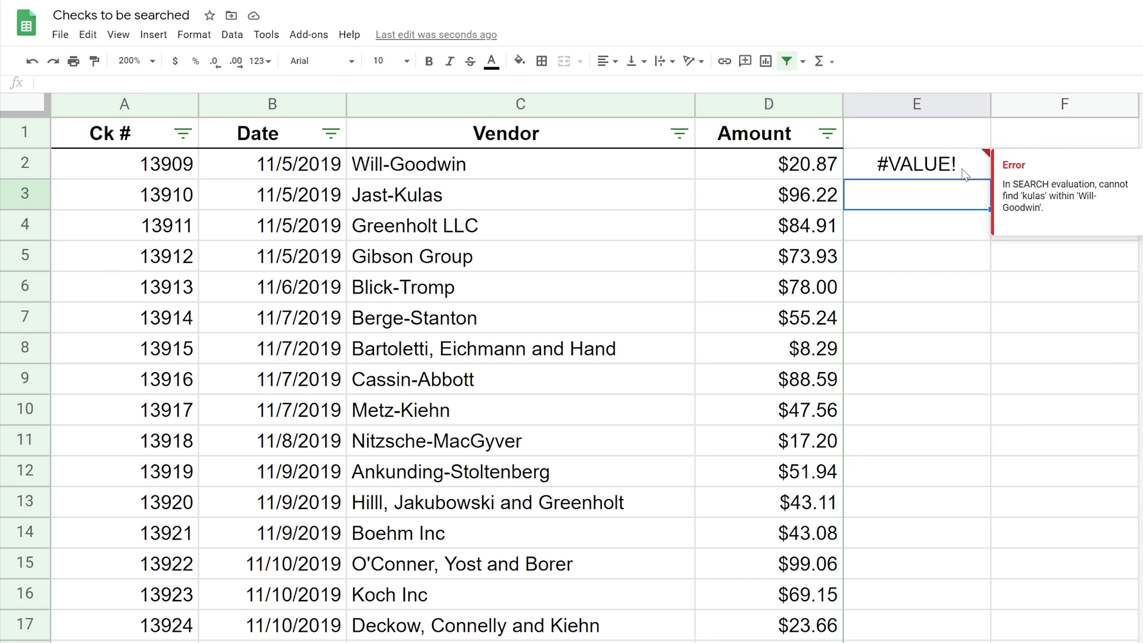
pyautogui.click(965, 175)
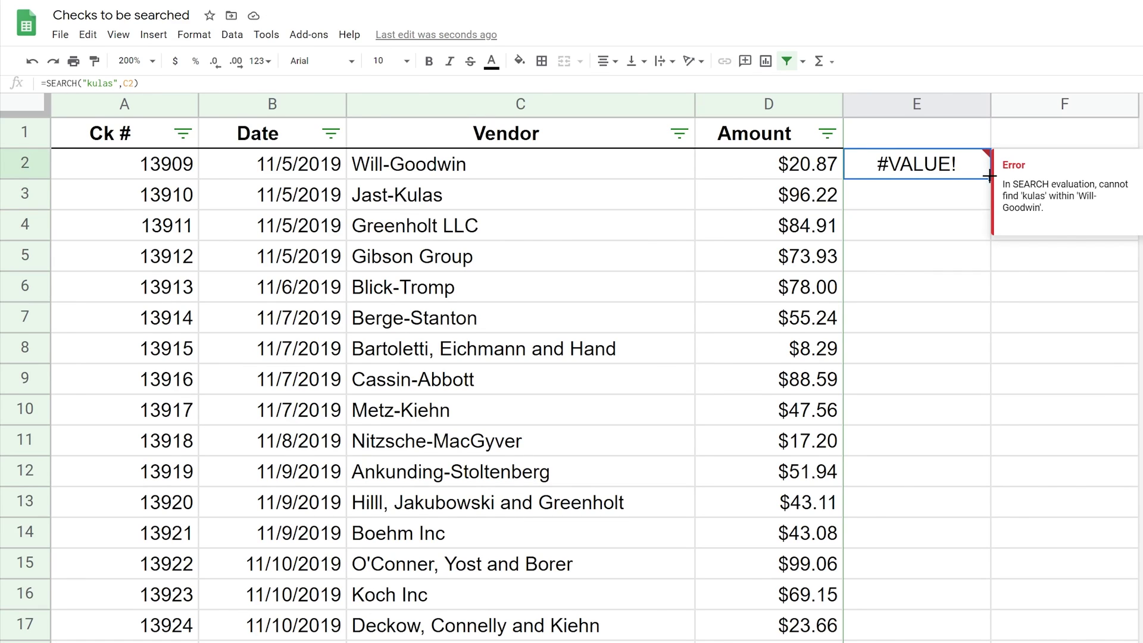
pyautogui.moveTo(990, 177); pyautogui.dragTo(994, 640)
pyautogui.click(932, 202)
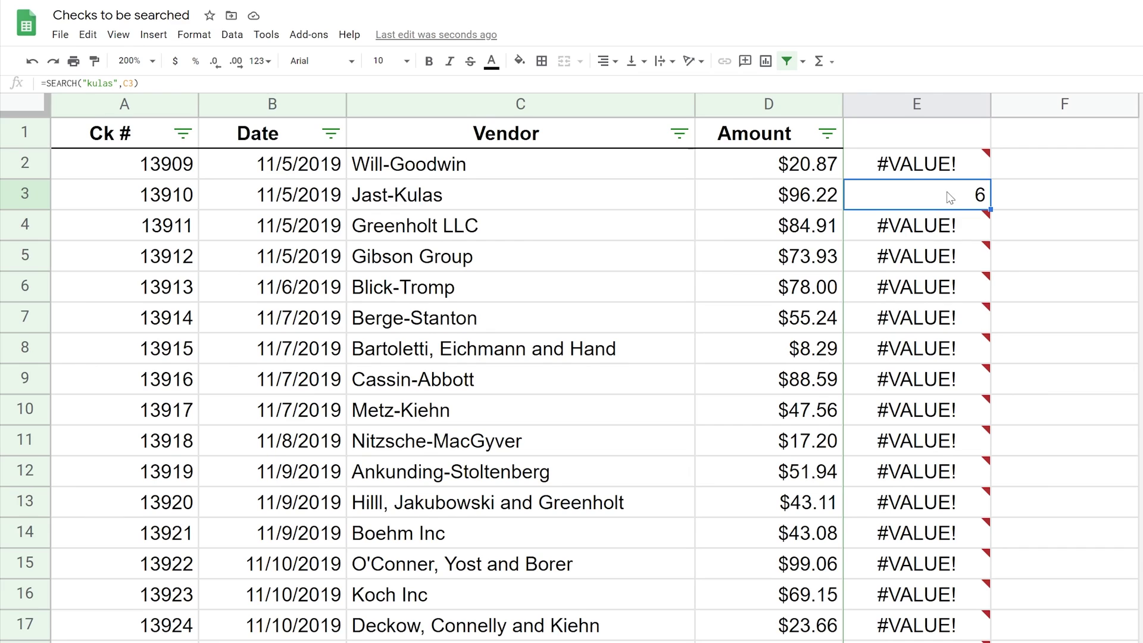
pyautogui.moveTo(949, 230)
pyautogui.click(933, 105)
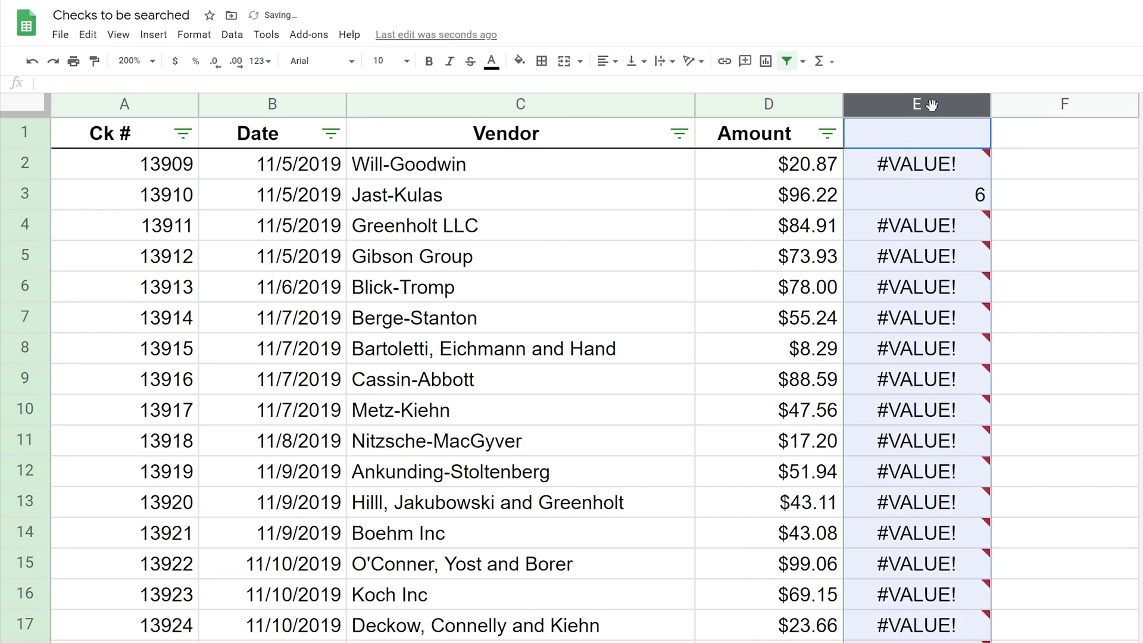
pyautogui.press('Delete')
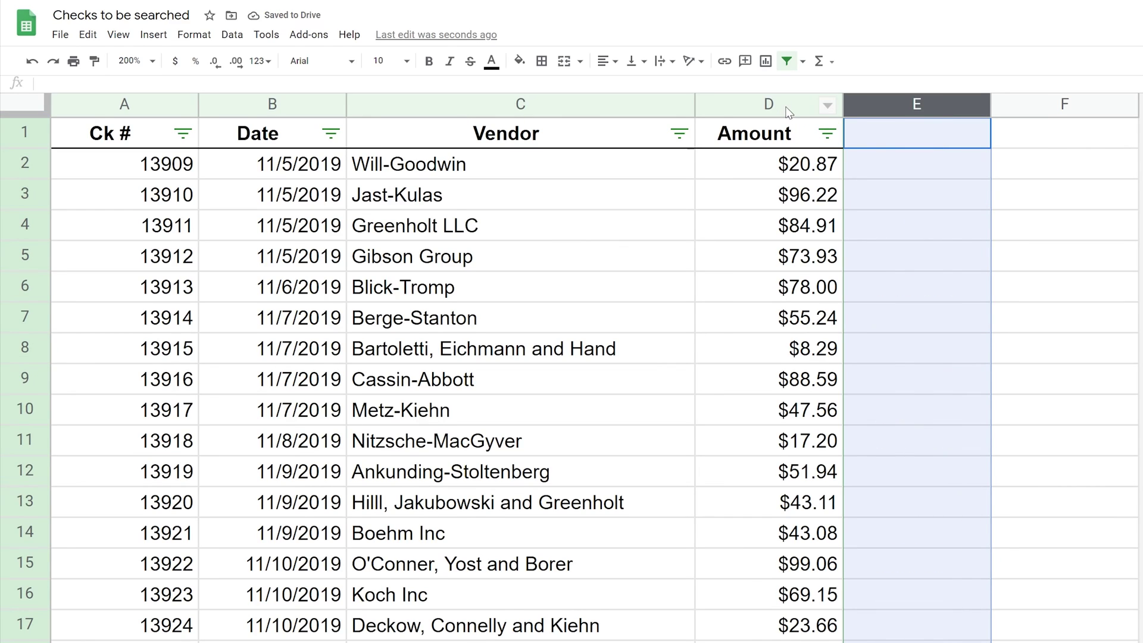
# Enter the label 'Search Box' in F2.
pyautogui.click(1066, 162)
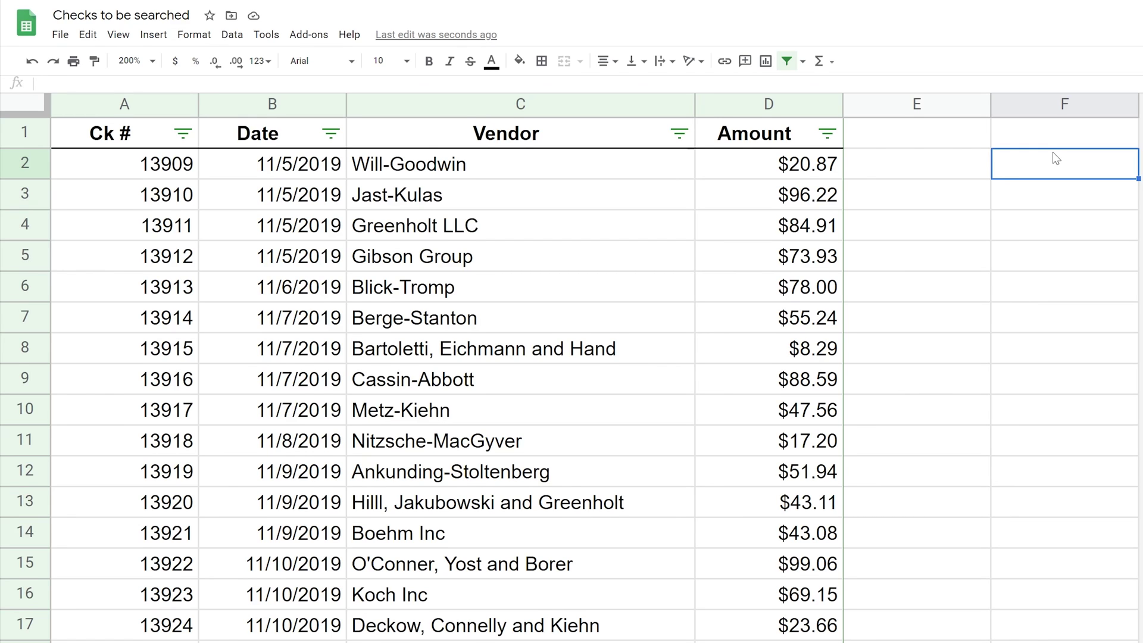
pyautogui.write('S')
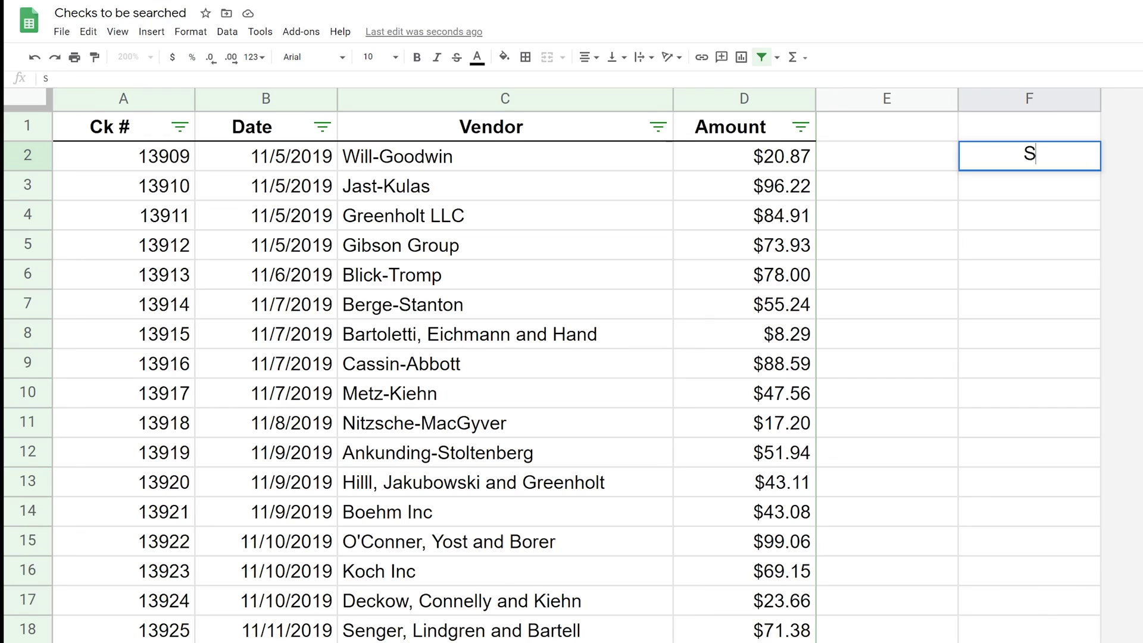
pyautogui.write('earch Box')
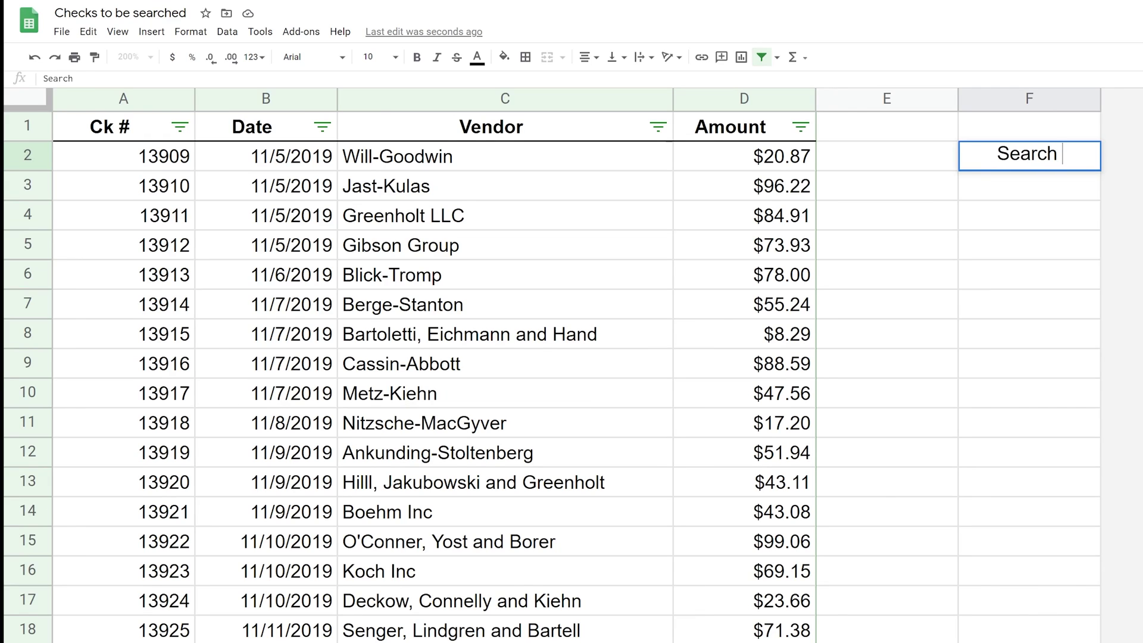
pyautogui.press('Return')
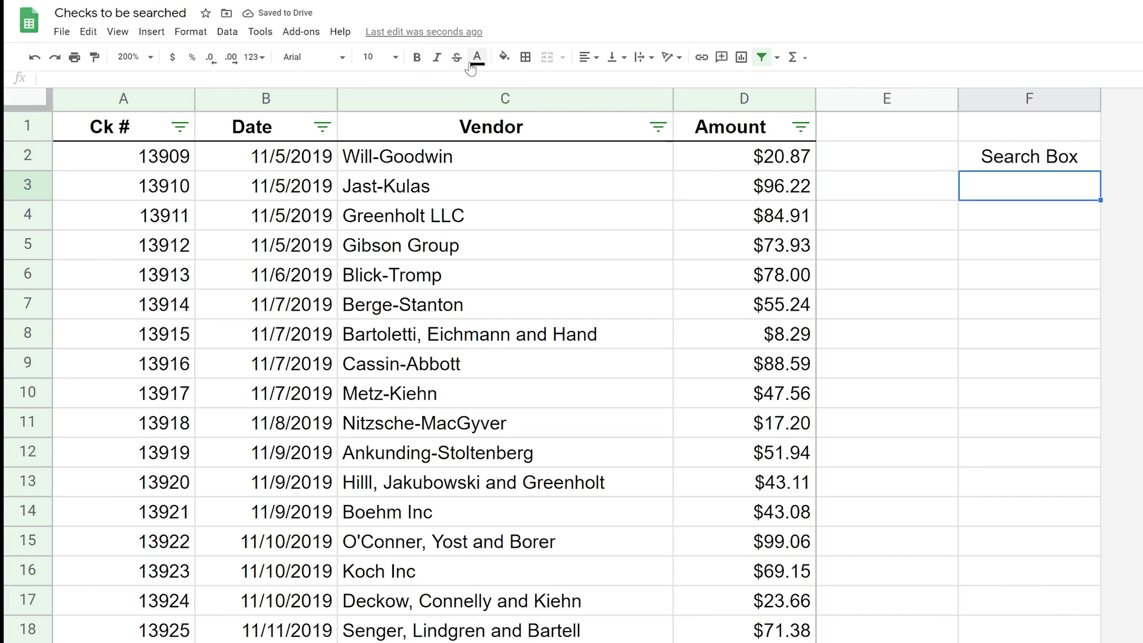
# Fill cell F3 light yellow as the search input cell.
pyautogui.click(503, 56)
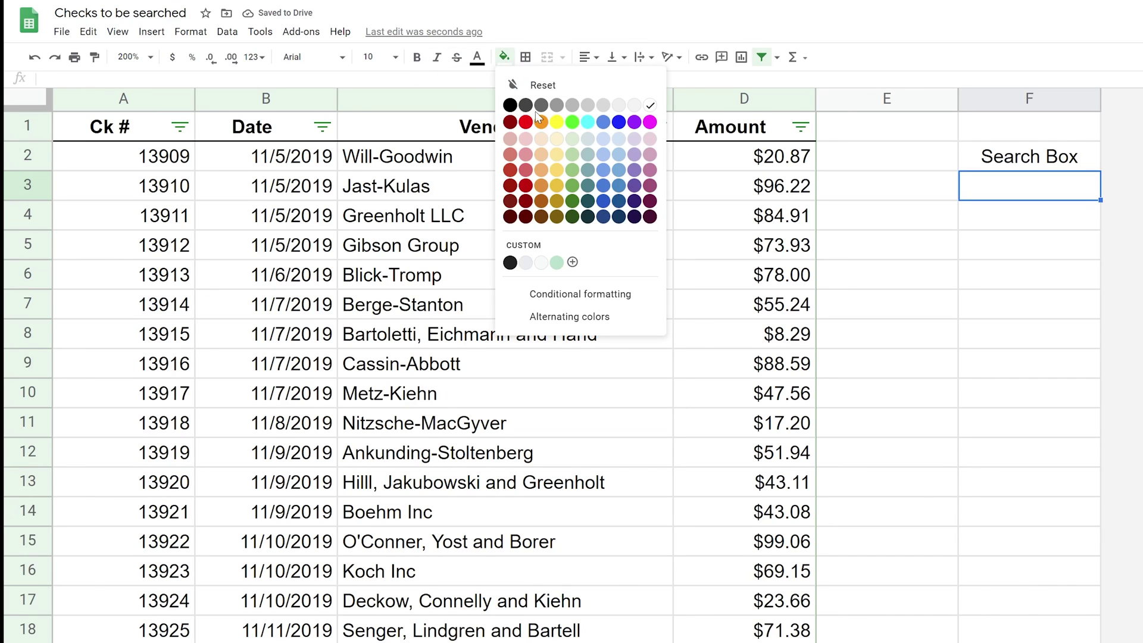
pyautogui.click(555, 154)
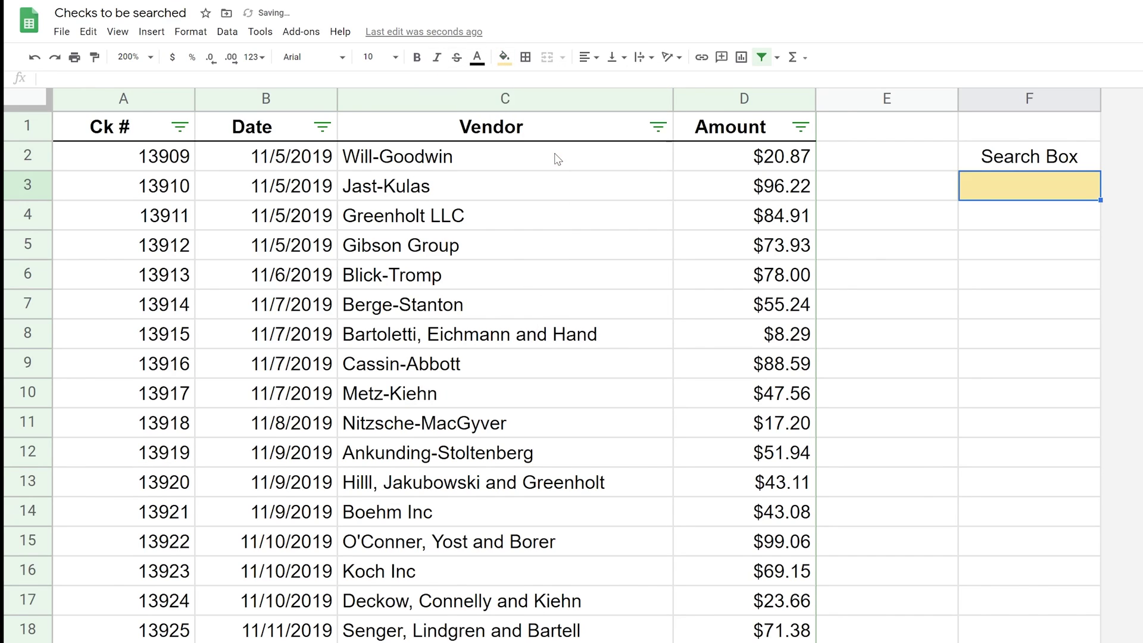
pyautogui.click(1027, 229)
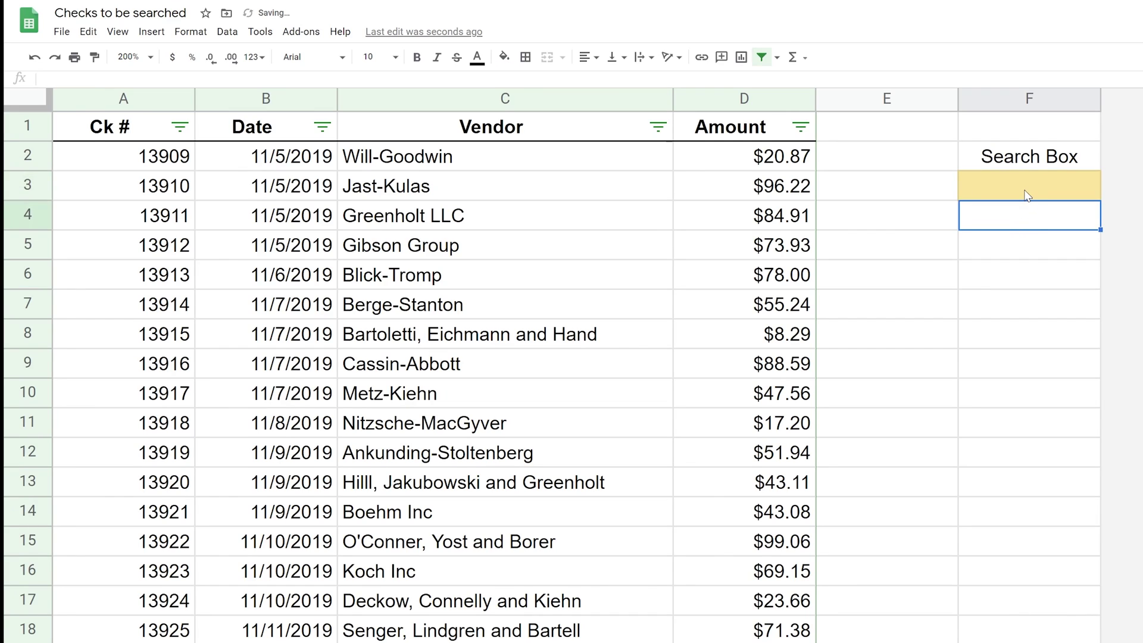
pyautogui.click(1026, 195)
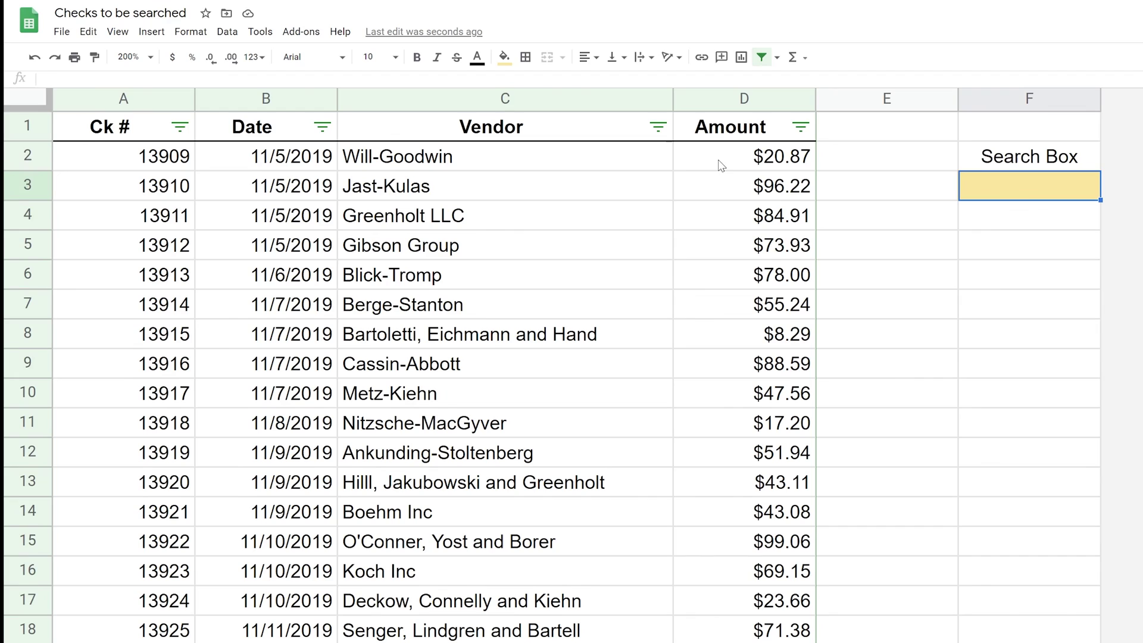
# Select columns A through D of the checks table.
pyautogui.click(126, 91)
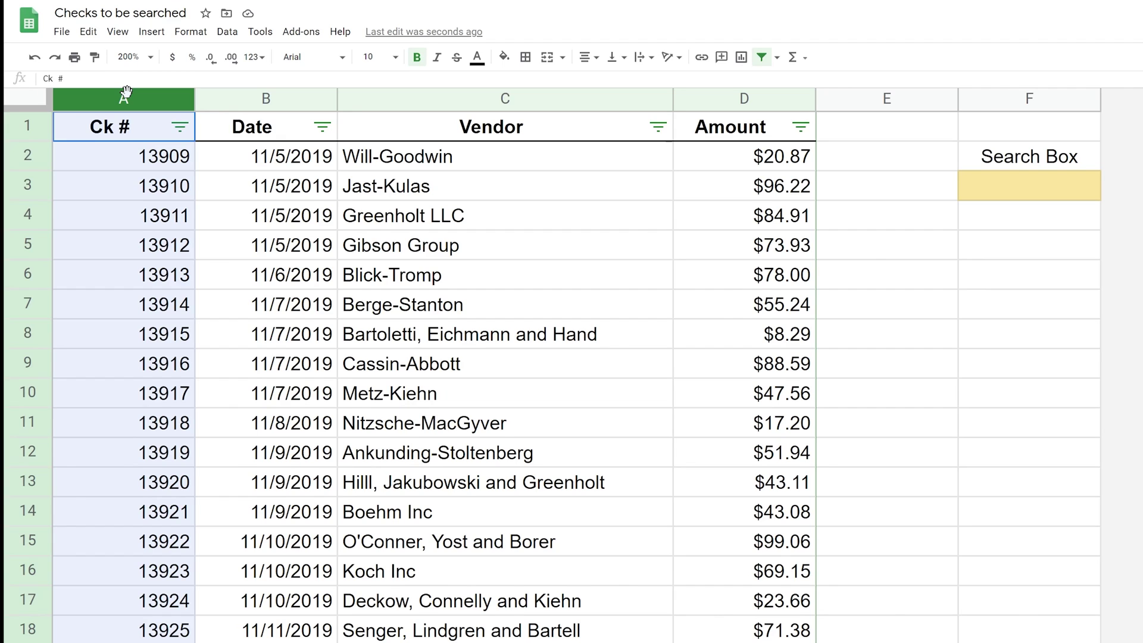
pyautogui.moveTo(126, 92); pyautogui.dragTo(732, 105)
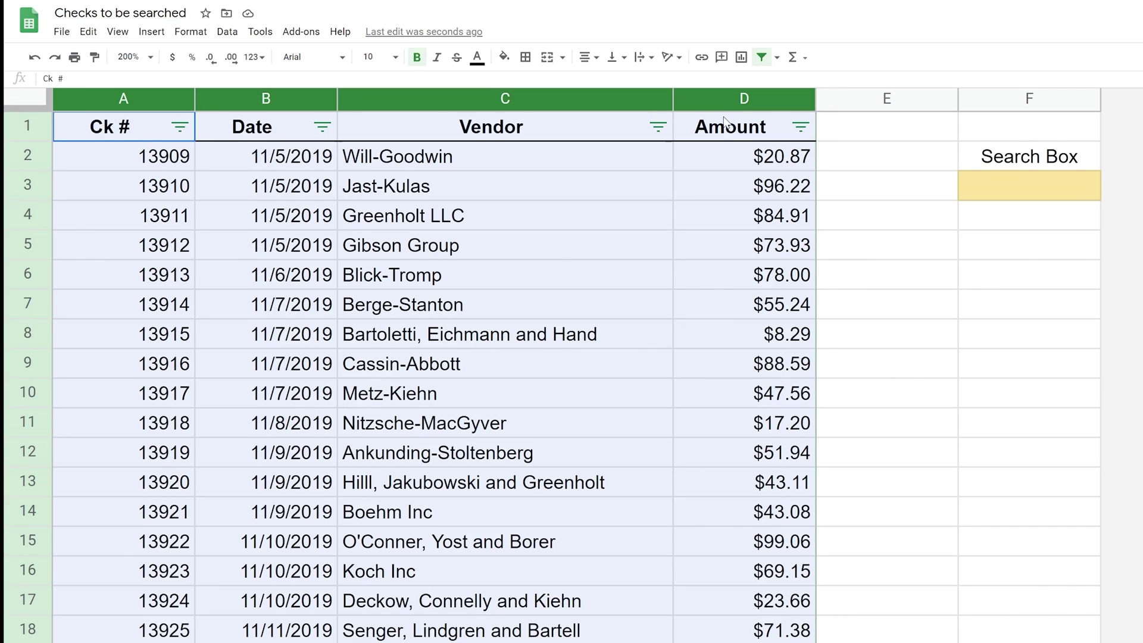
# Add a new conditional formatting rule with its range changed to A2:D1003.
pyautogui.click(198, 32)
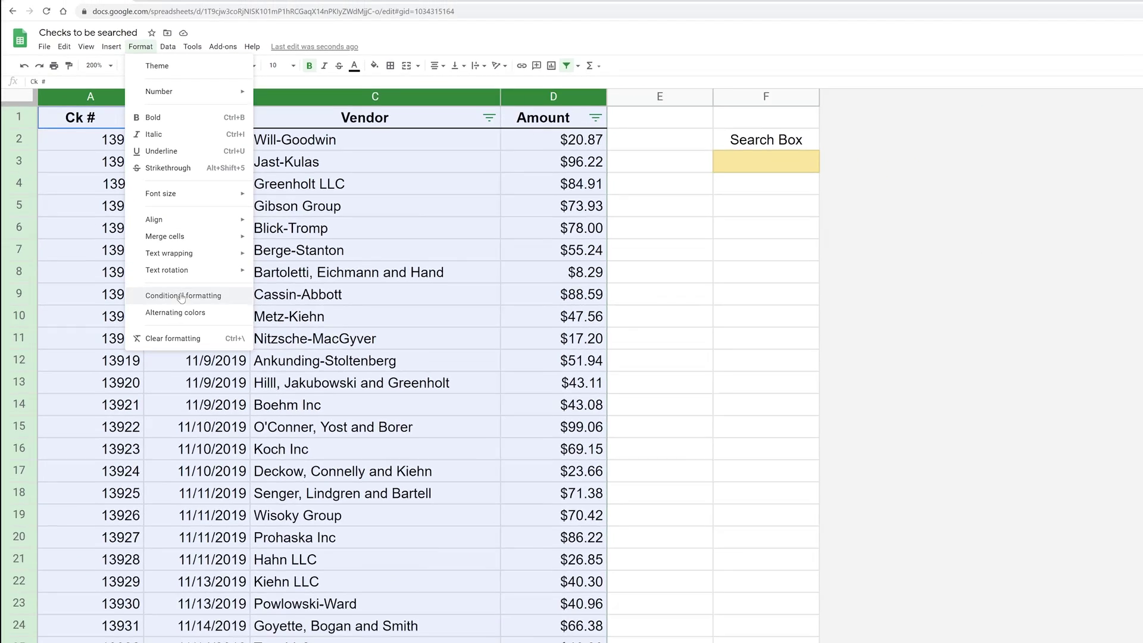
pyautogui.click(182, 296)
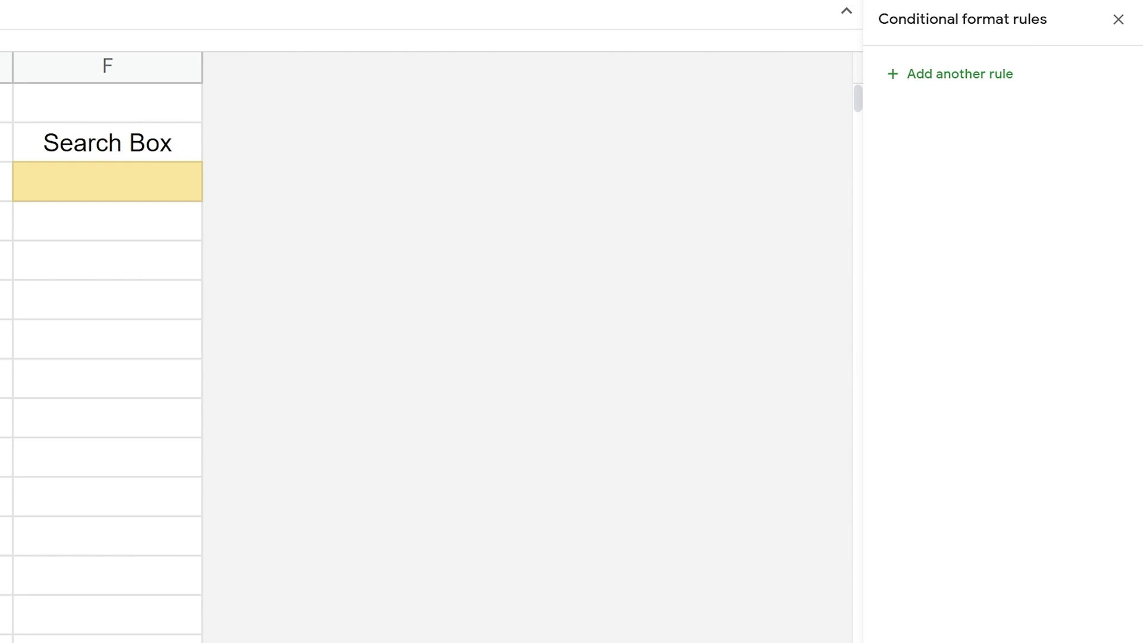
pyautogui.click(931, 75)
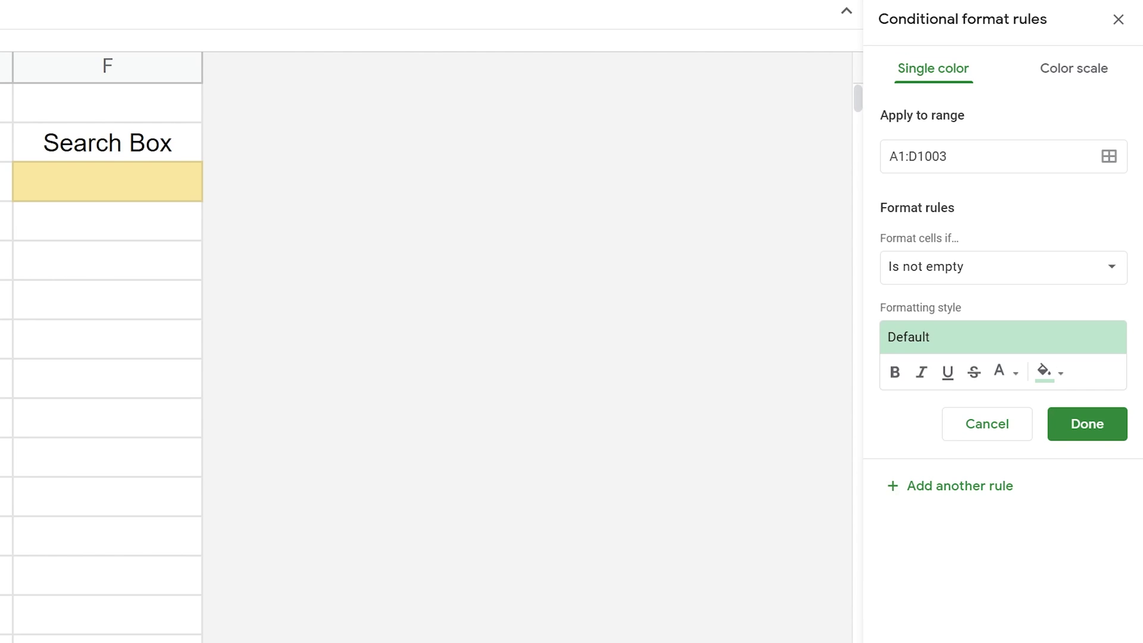
pyautogui.moveTo(898, 156); pyautogui.dragTo(905, 156)
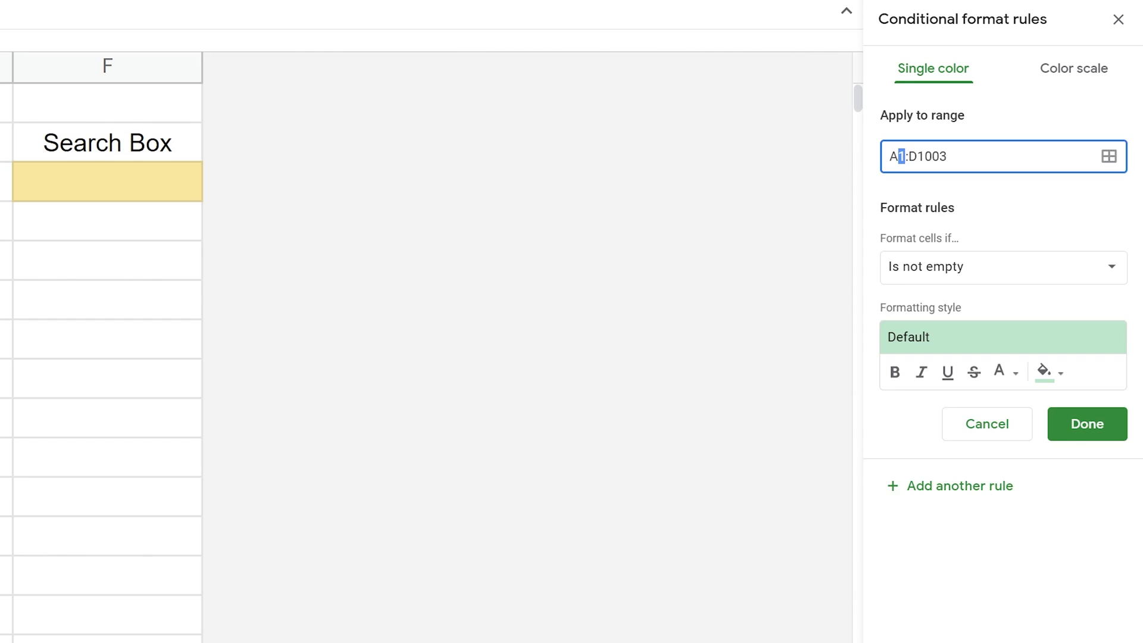
pyautogui.write('2')
# Set the rule's condition to 'Custom formula is'.
pyautogui.click(962, 269)
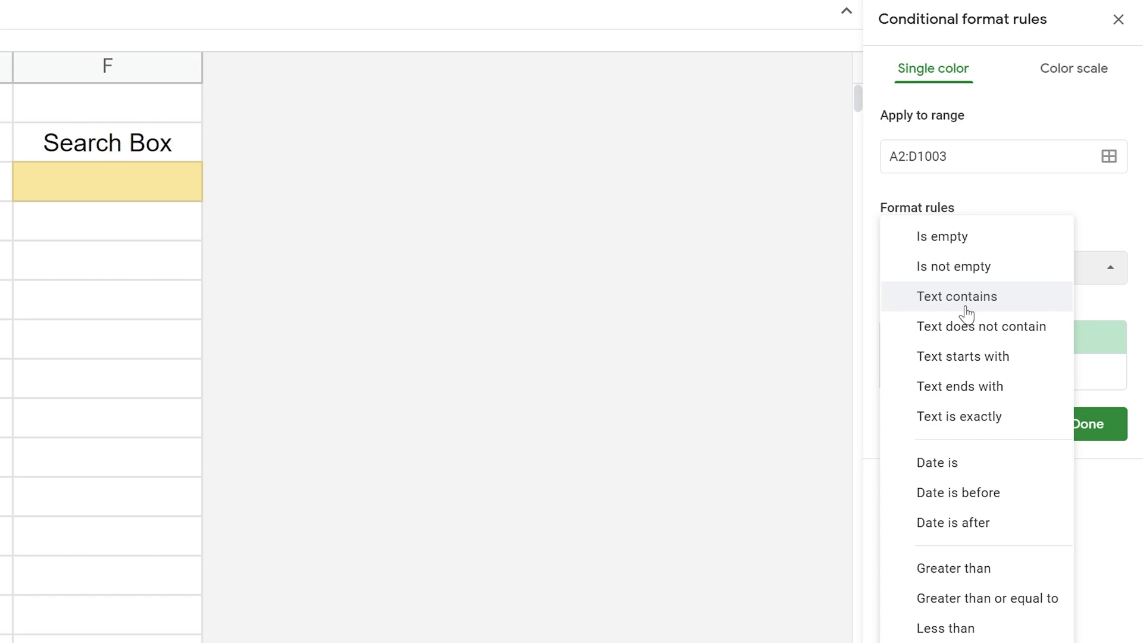
pyautogui.scroll(-5, 953, 447)
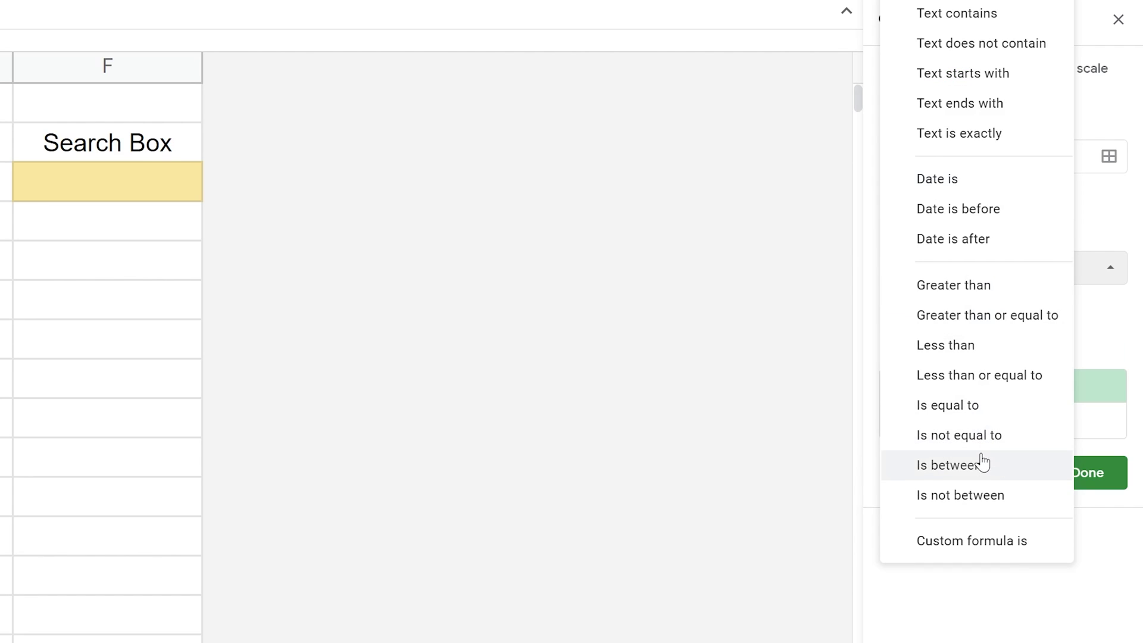
pyautogui.click(988, 539)
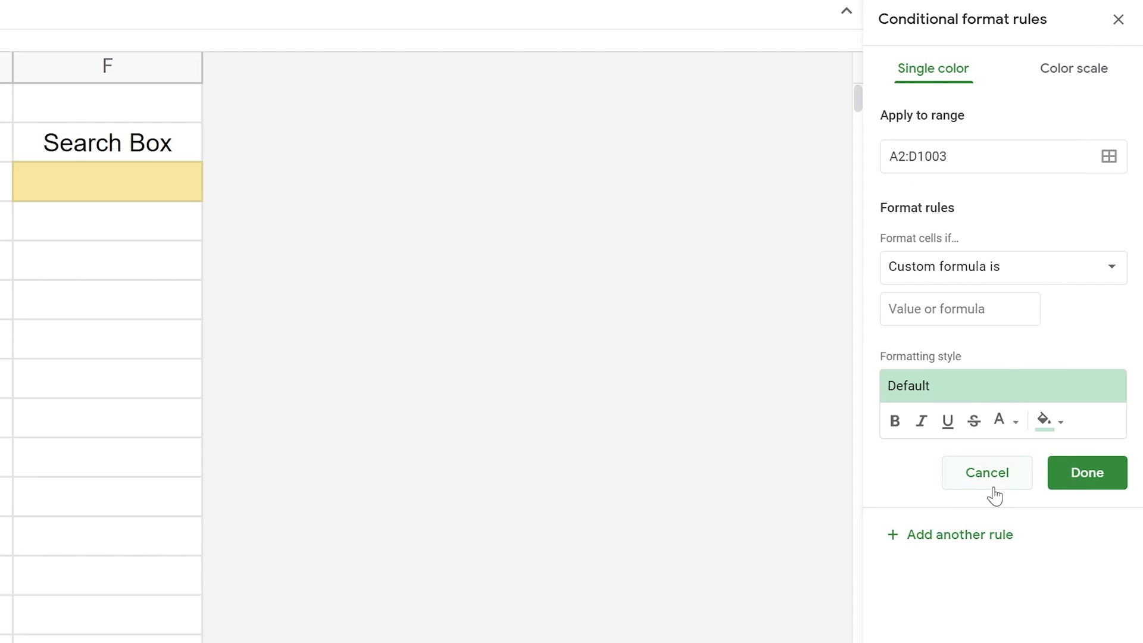
pyautogui.click(959, 309)
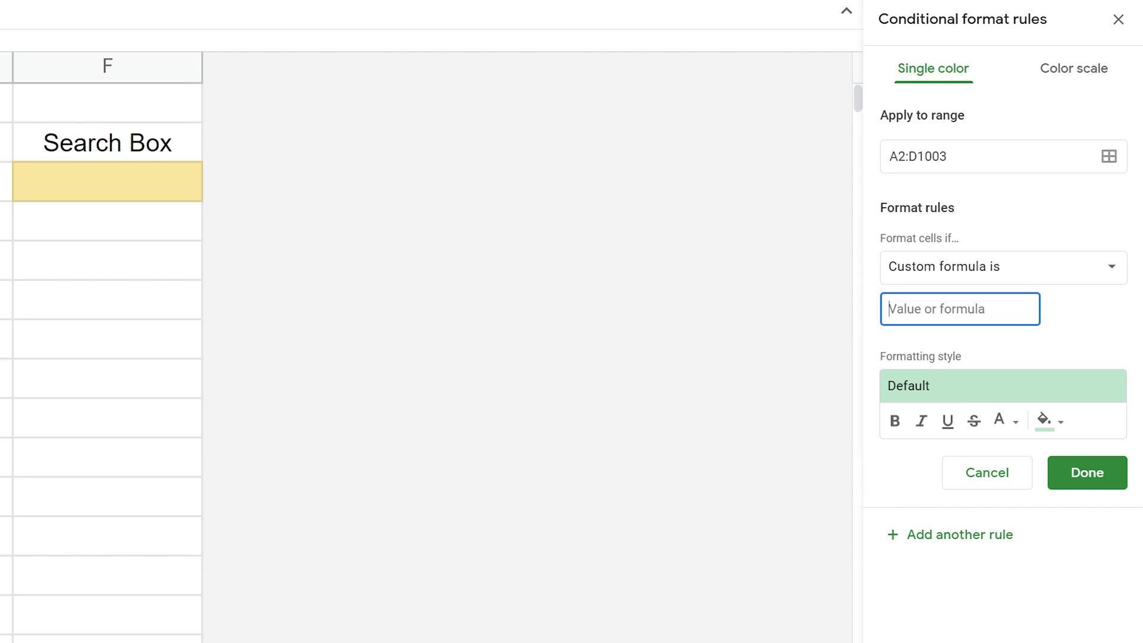
# Start the custom formula as =SEARCH($F$3.
pyautogui.write('=')
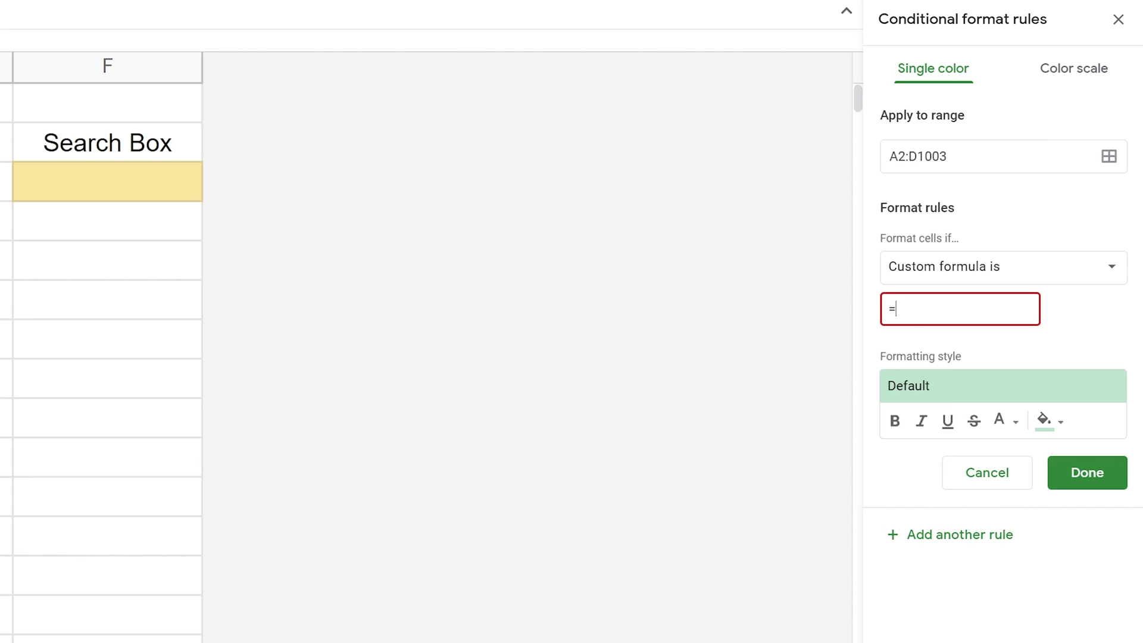
pyautogui.write('SEARCH')
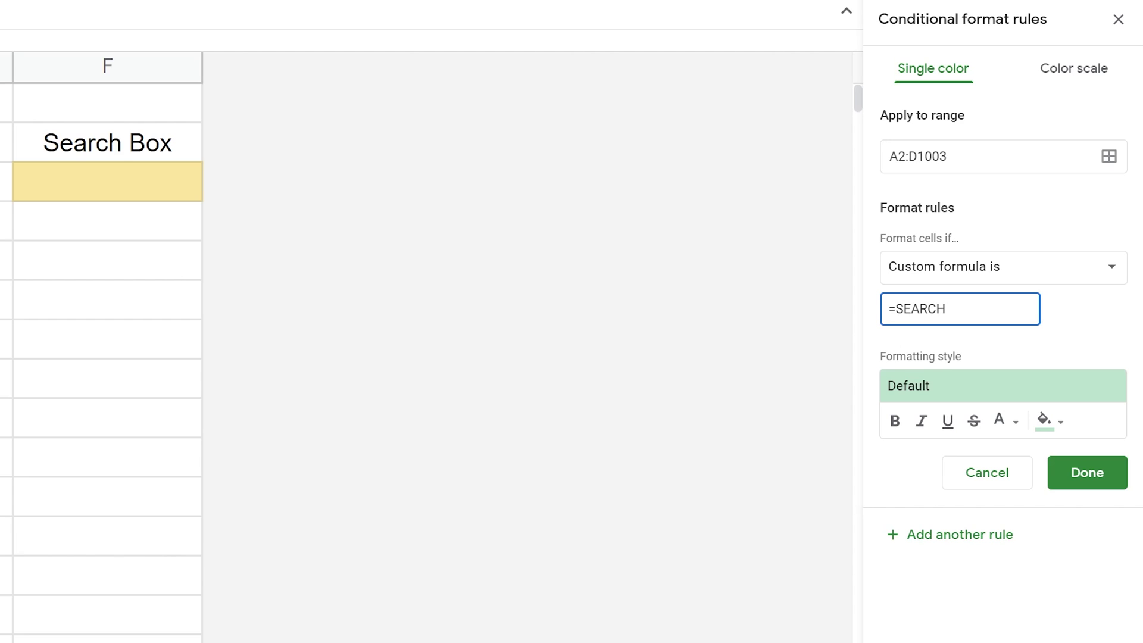
pyautogui.write('(')
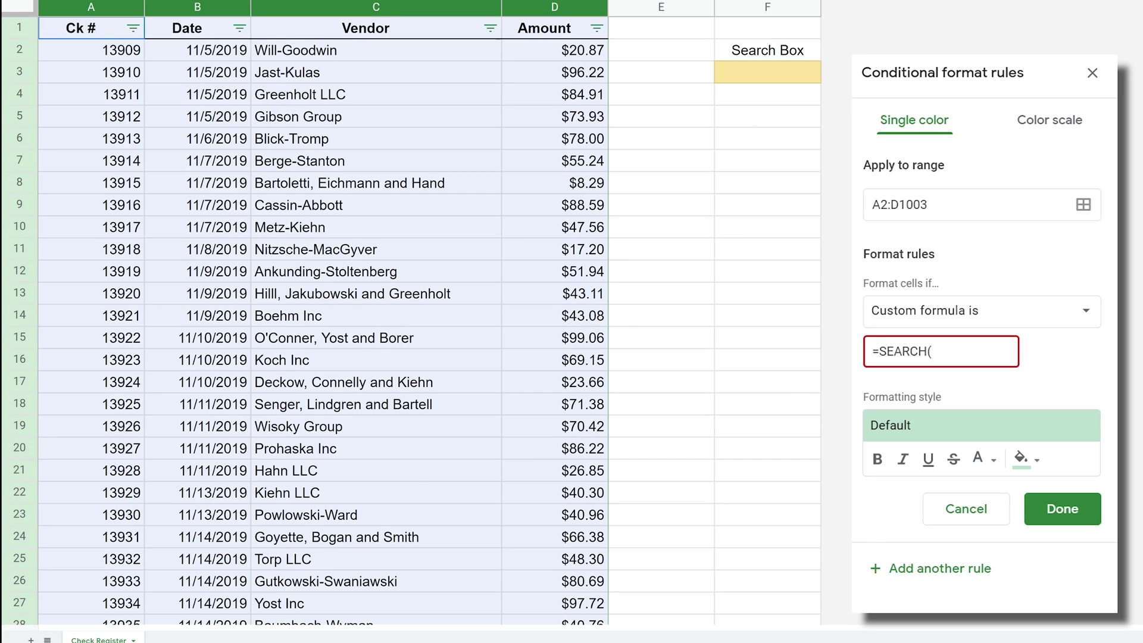
pyautogui.click(89, 28)
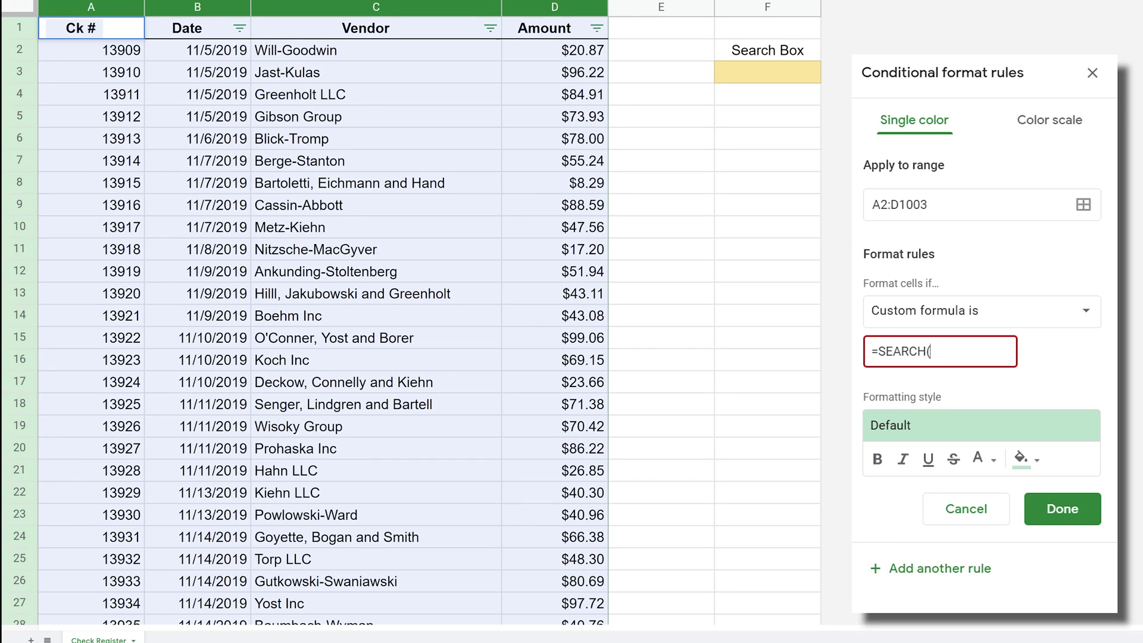
pyautogui.write('$')
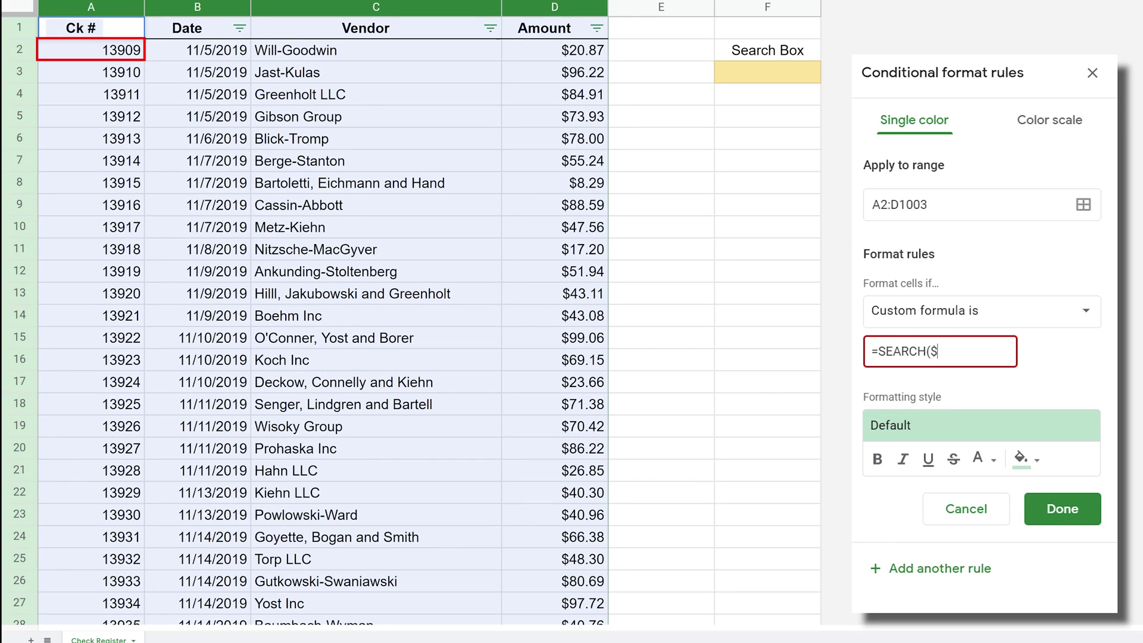
pyautogui.write('F')
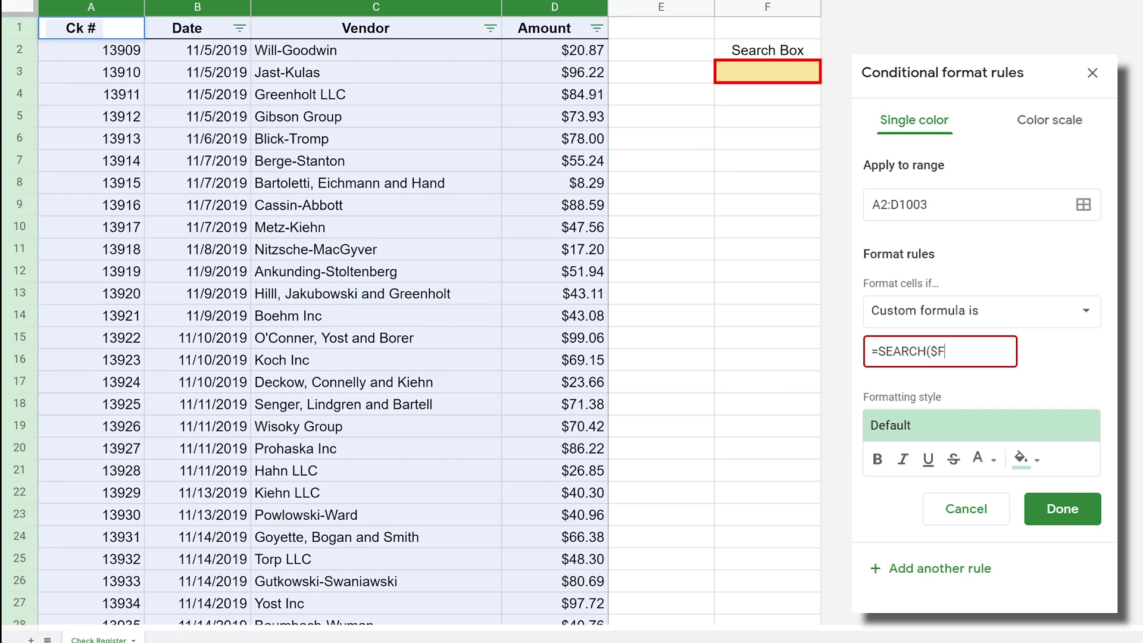
pyautogui.write('$3')
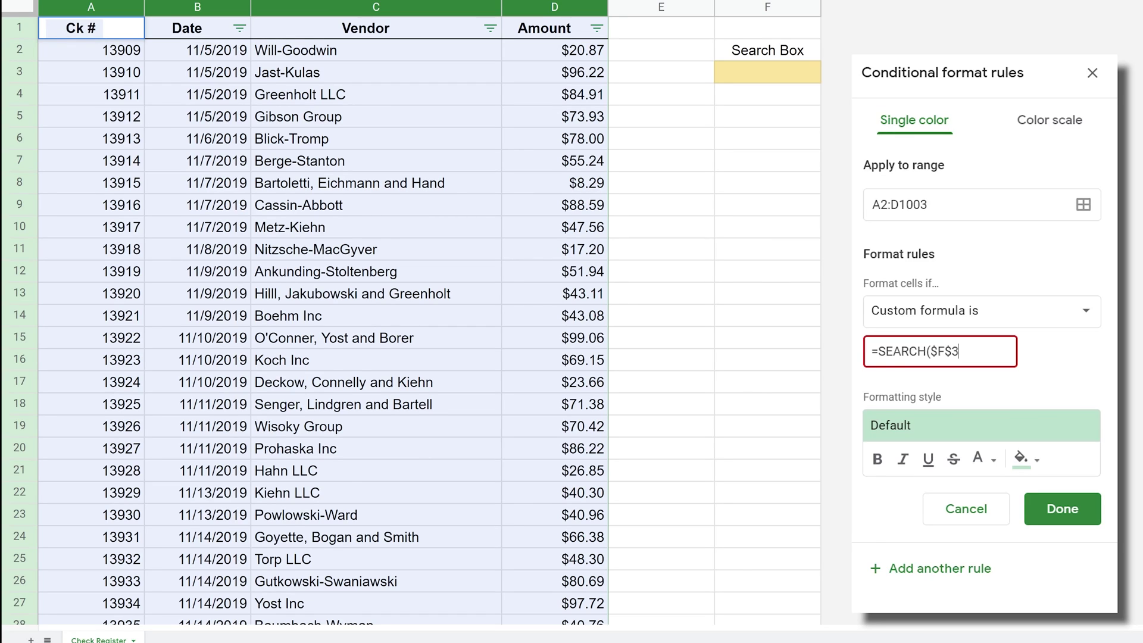
# Finish the custom formula as =SEARCH($F$3,$C2)>0.
pyautogui.write(',')
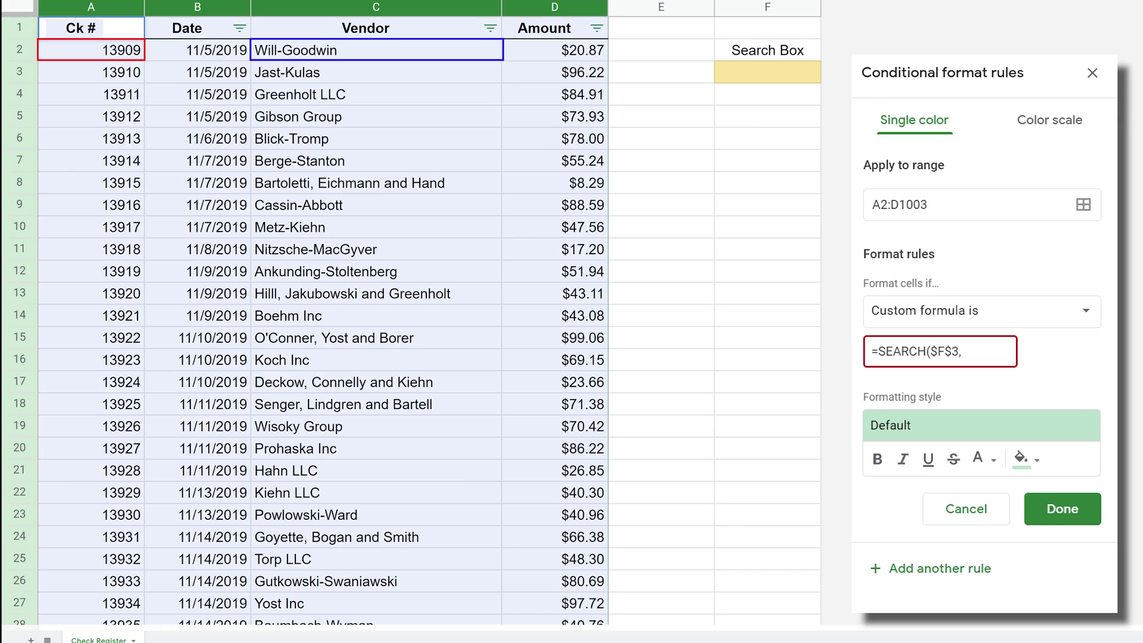
pyautogui.write('$C')
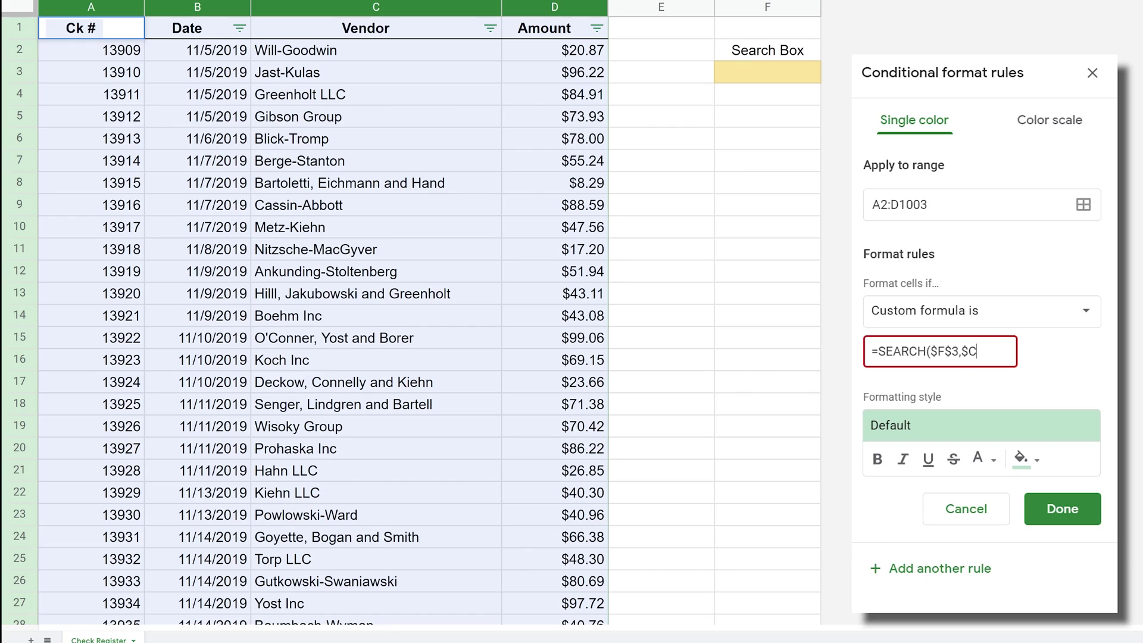
pyautogui.write('2')
pyautogui.write(')')
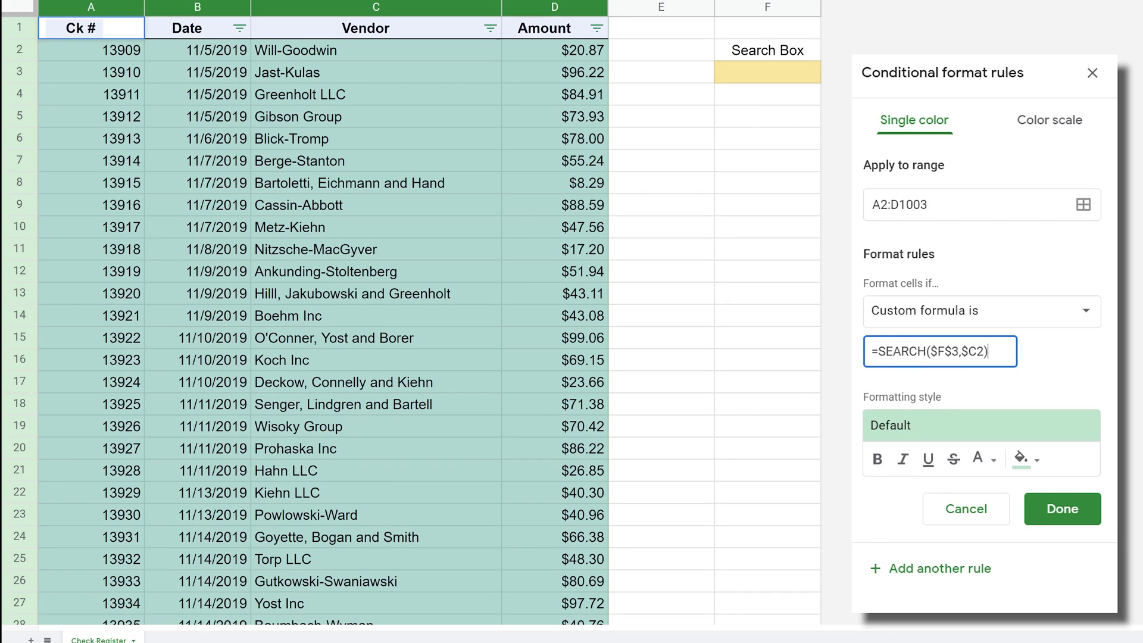
pyautogui.write('>0')
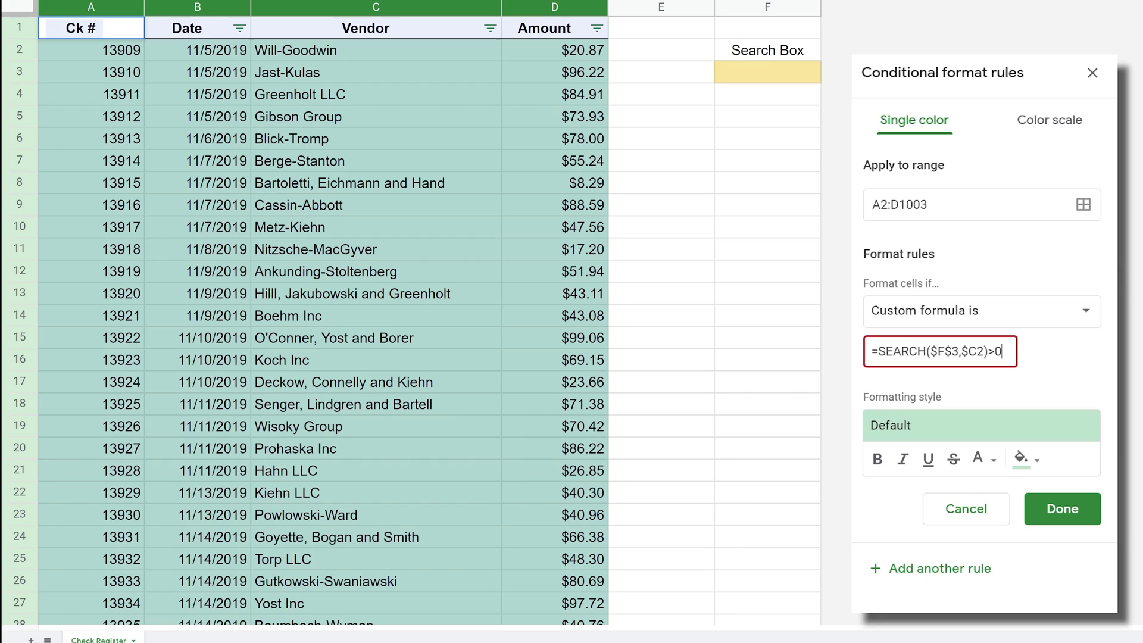
pyautogui.press('Tab')
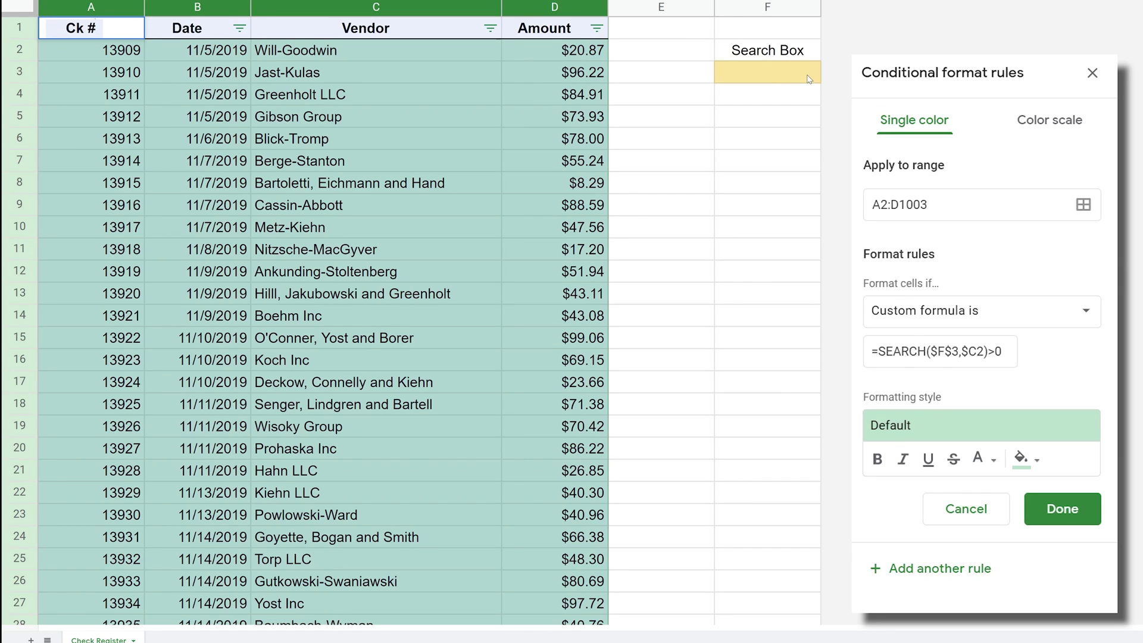
# Save the rule, enter 'Abbot' in F3, and confirm only Cassin-Abbott turns green.
pyautogui.click(1064, 510)
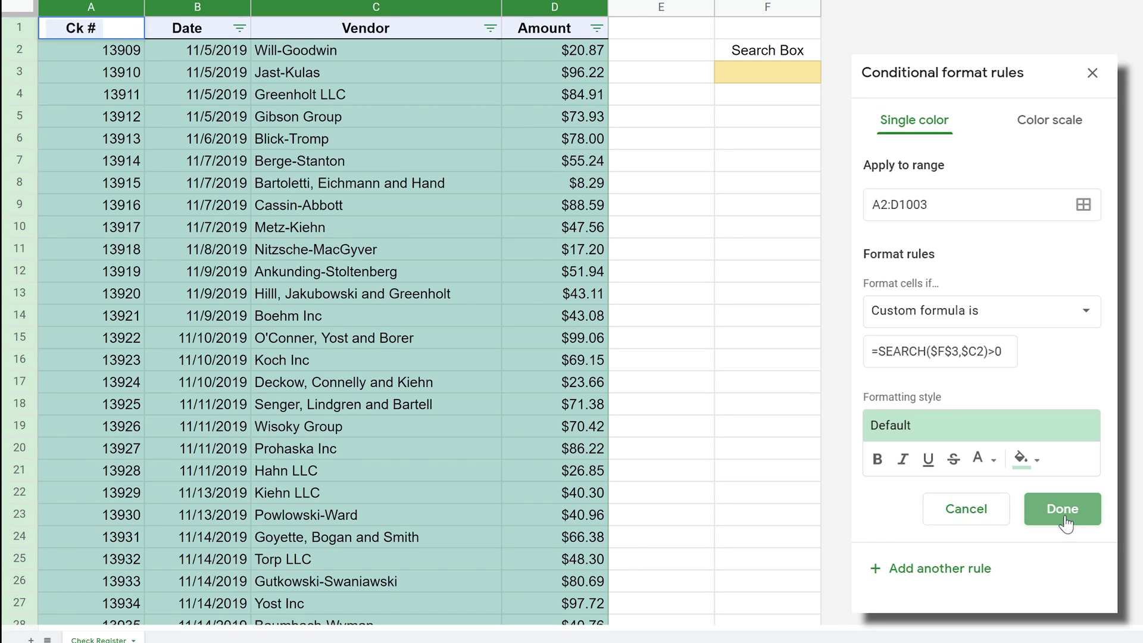
pyautogui.click(1092, 72)
pyautogui.click(752, 72)
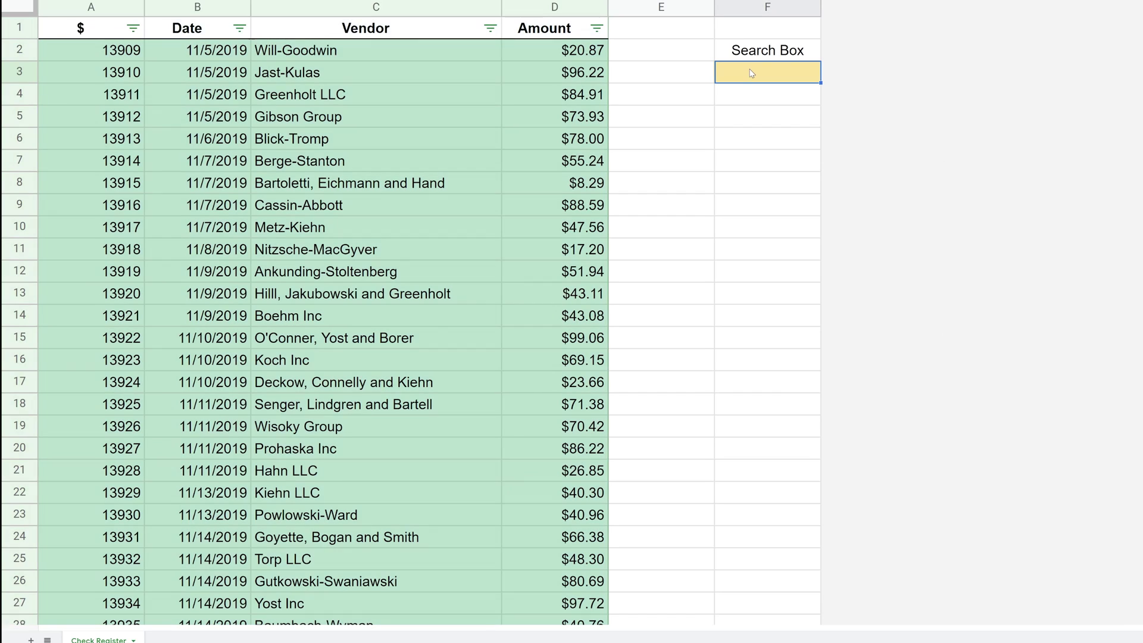
pyautogui.write('Abbot')
pyautogui.press('Return')
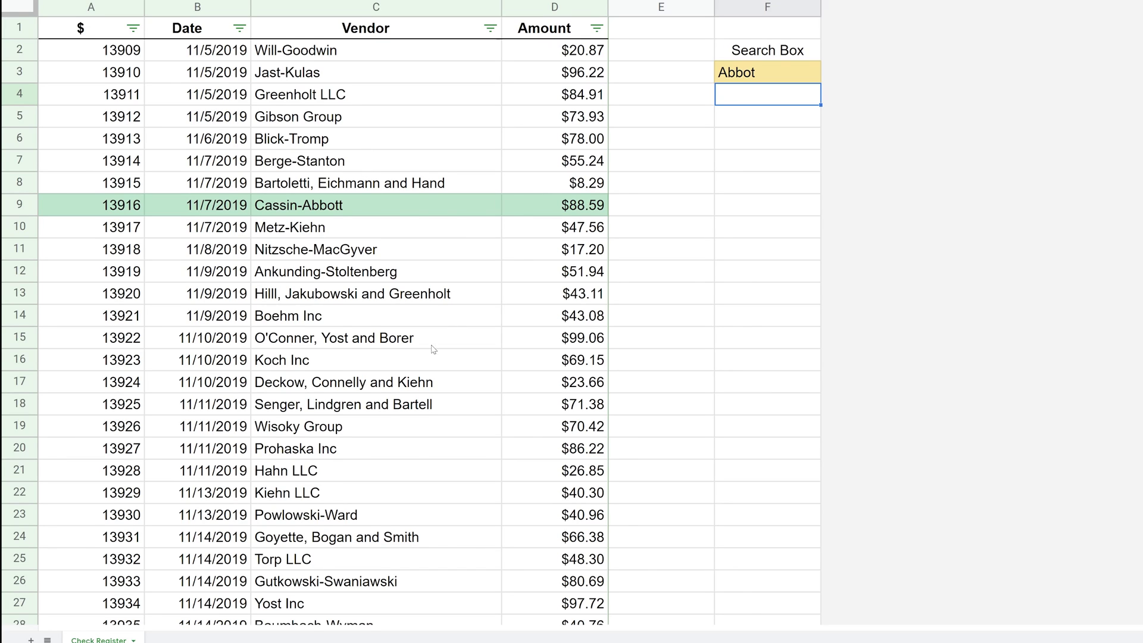
pyautogui.click(410, 385)
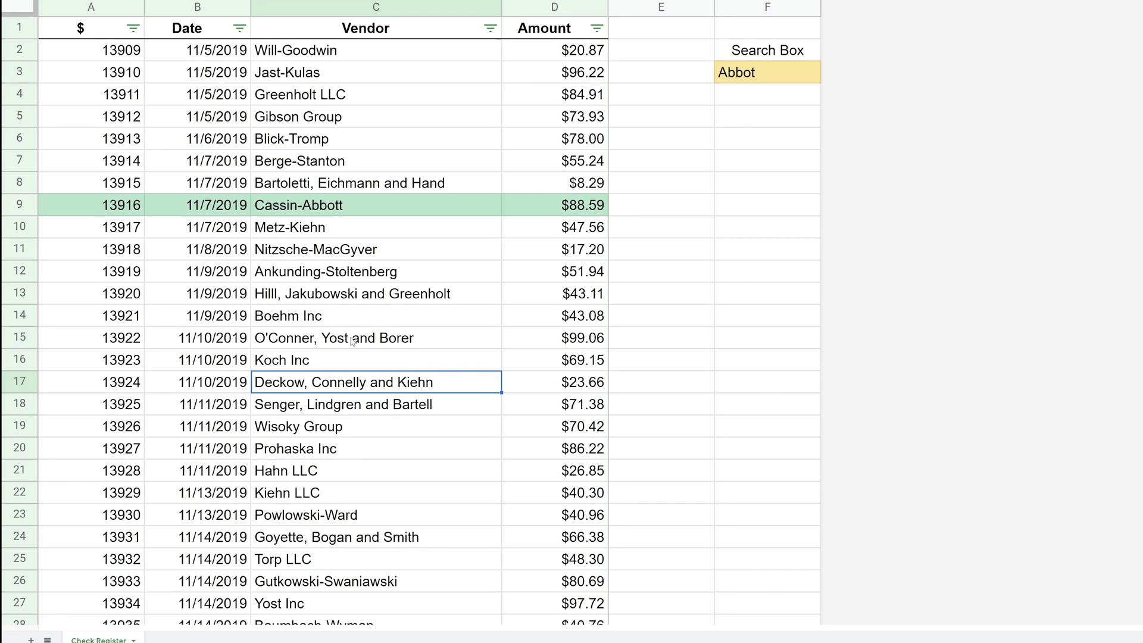
# Replace the 'Abbot' search text in F3 with 'Kiehn', highlighting rows 10, 17 and 22.
pyautogui.doubleClick(748, 74)
pyautogui.moveTo(753, 72); pyautogui.dragTo(708, 75)
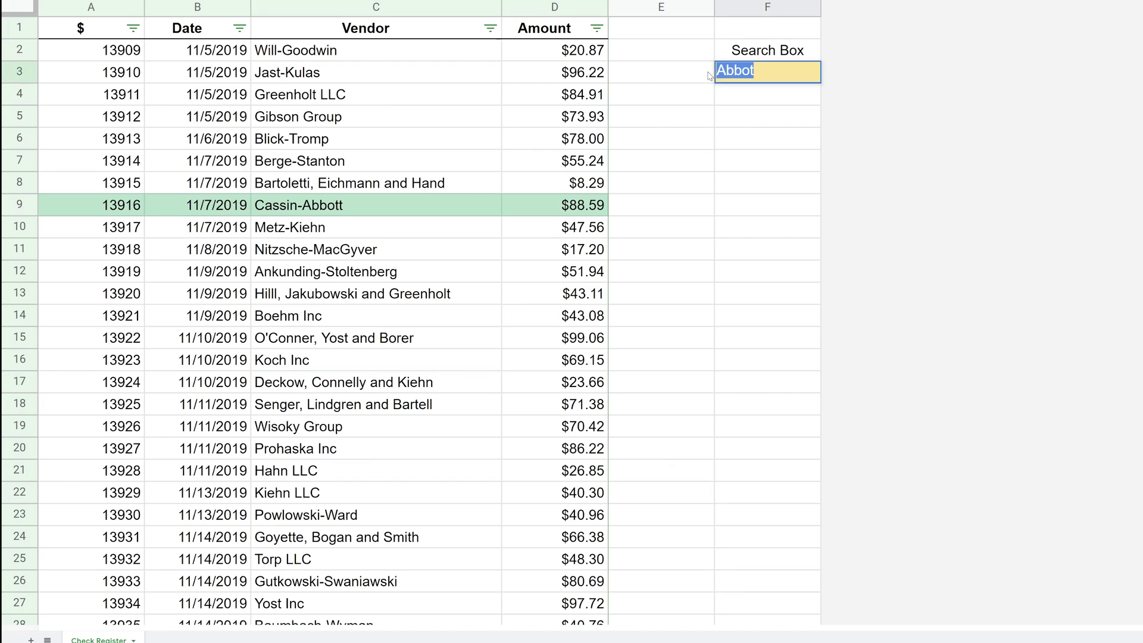
pyautogui.write('Kiehn')
pyautogui.press('Return')
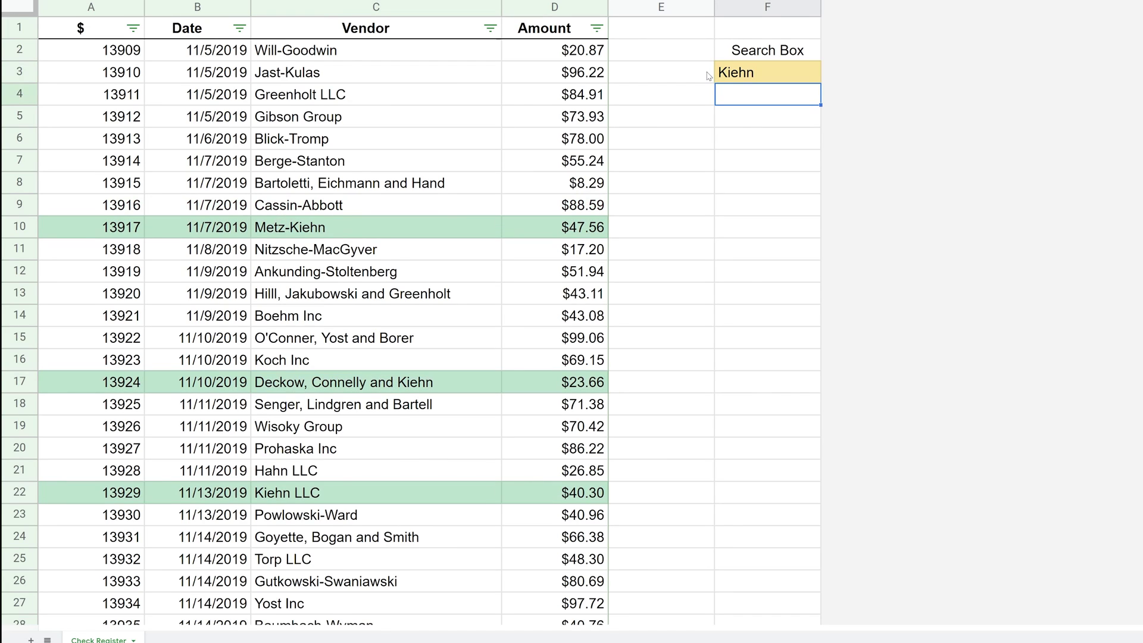